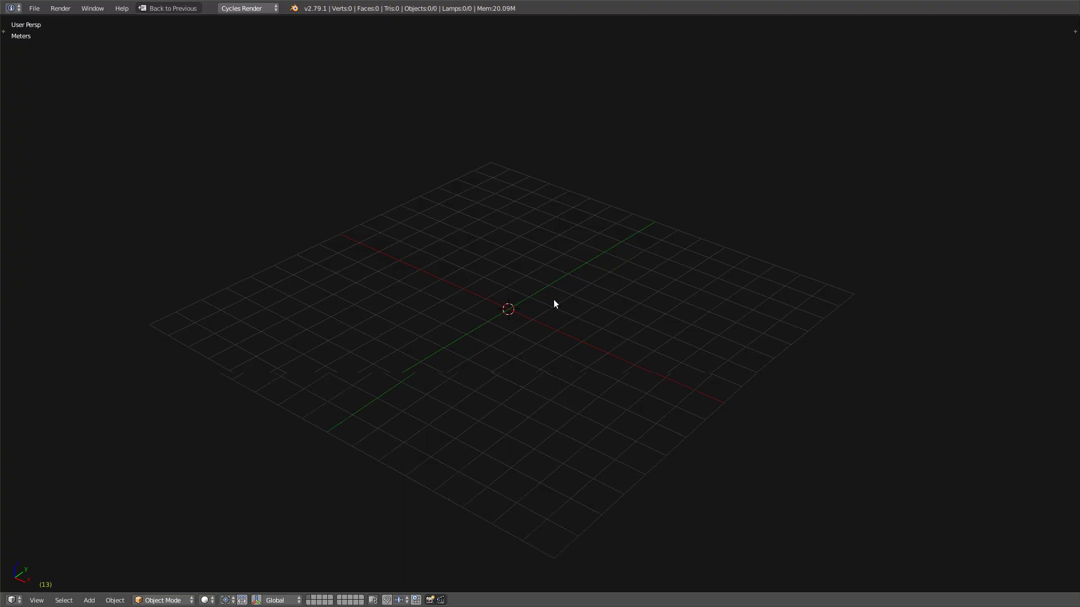
Add a cube to the empty scene and select its top edge on the positive X side in edit mode.
key("shift+a")
mouse_move(561, 306)
left_click(597, 317)
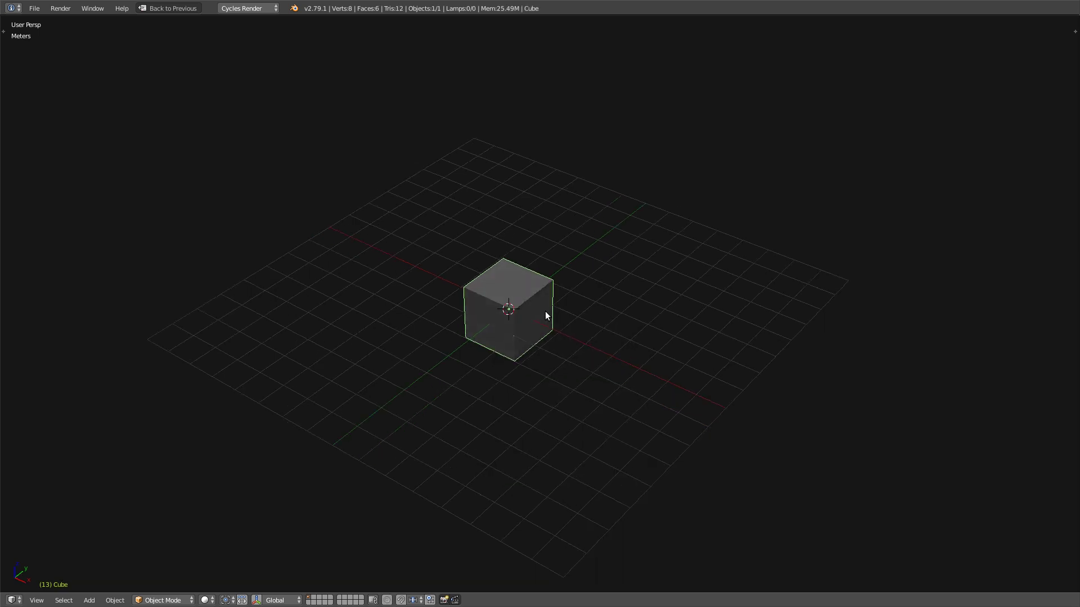
key("Tab")
right_click(535, 317)
middle_click_drag(518, 299, 532, 323)
Restore the multi-panel layout, then bevel the cube with a Bevel modifier limited by Vertex Group.
key("shift+space")
middle_click_drag(485, 176, 481, 189)
scroll(451, 248, "up", 3)
middle_click_drag(400, 282, 412, 314, "shift")
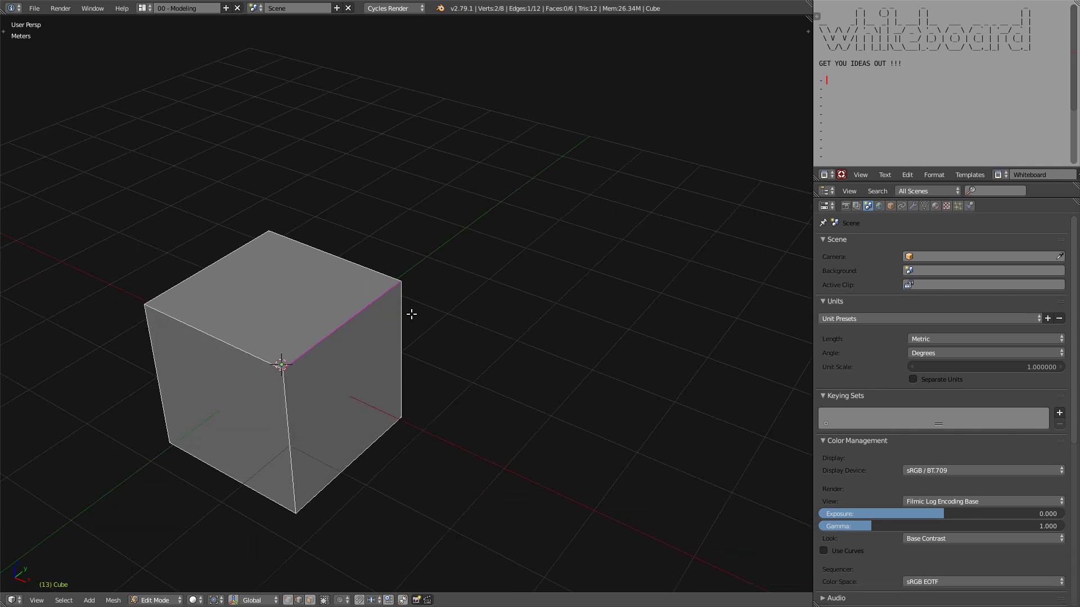
key("ctrl+b")
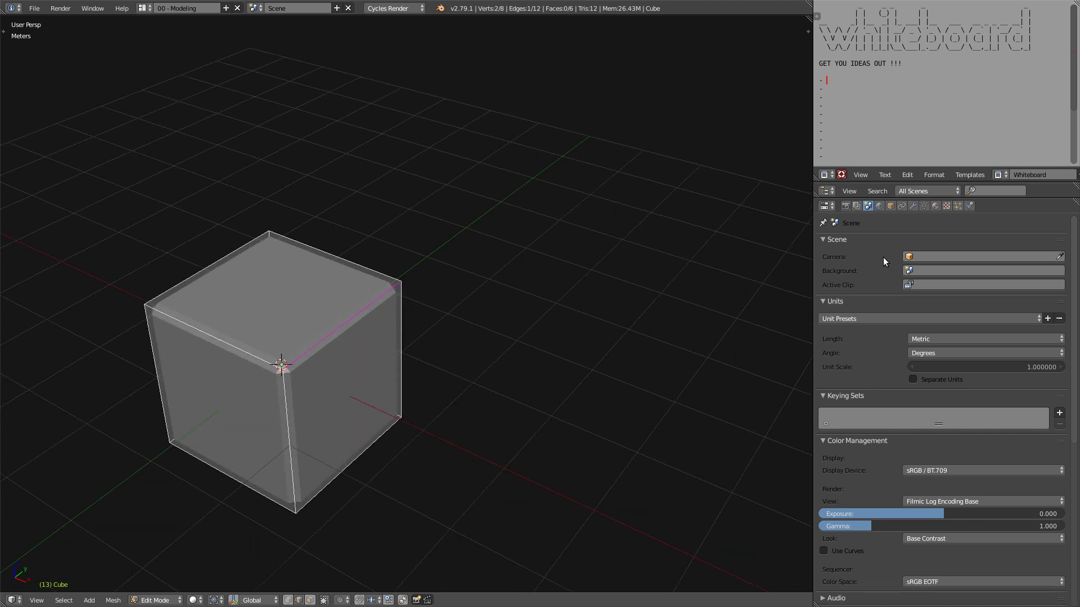
left_click(912, 206)
left_click(1032, 381)
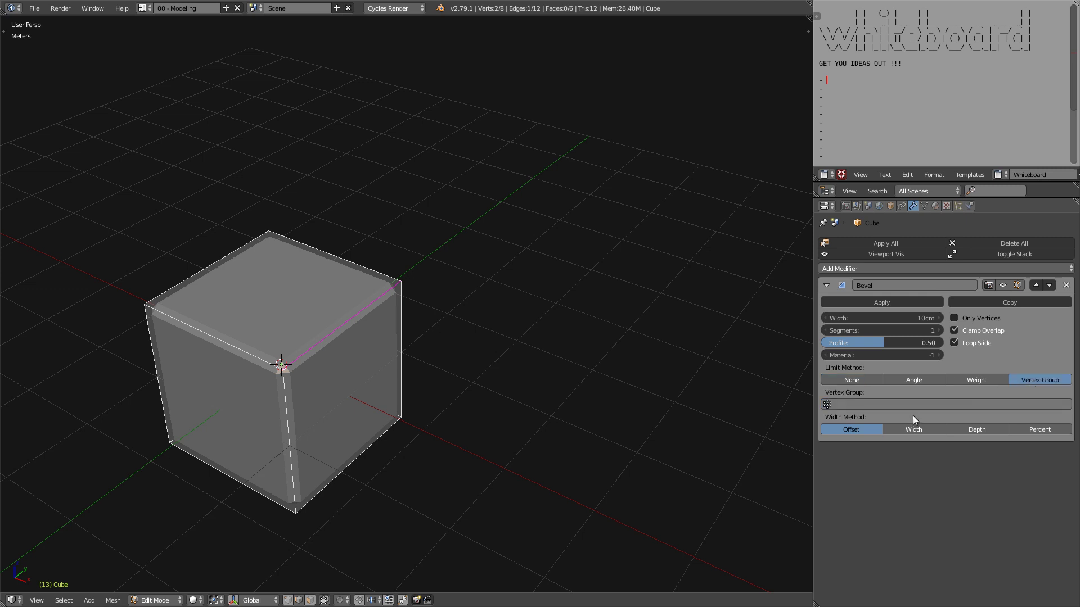
Limit the bevel to the selected edge's vertex group, Group, and disable Clamp Overlap.
left_click(882, 404)
left_click(878, 420)
middle_click_drag(416, 378, 553, 370)
left_click(953, 331)
In object mode, set the bevel's width to 32 cm and its segments to 19.
key("Tab")
middle_click_drag(441, 377, 444, 379)
key("z")
left_click_drag(908, 318, 967, 333)
middle_click_drag(586, 379, 502, 375)
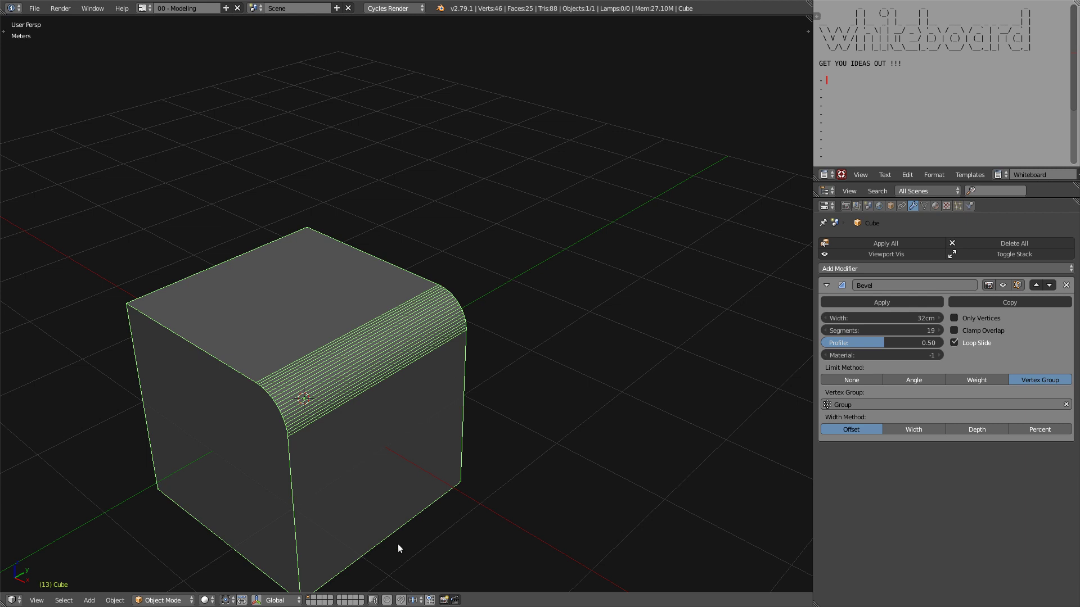
Delete the beveled cube and maximize the 3D view.
key("Delete")
key("ctrl+space")
middle_click_drag(511, 437, 544, 385)
Add a new cube and select its top edge on the positive X side for beveling.
key("shift+a")
mouse_move(545, 385)
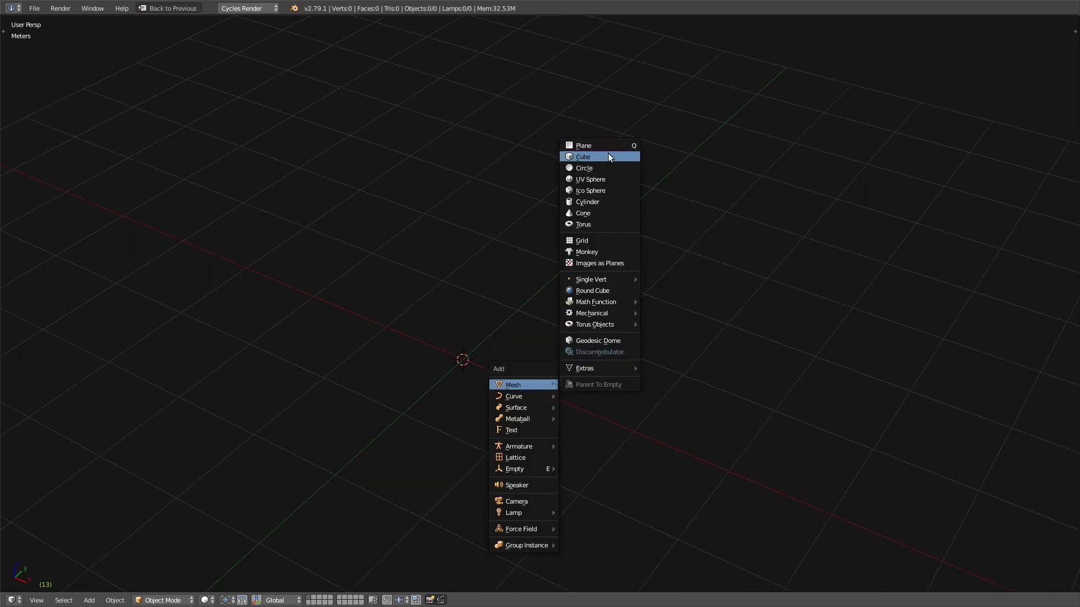
left_click(609, 157)
key("Tab")
right_click(471, 317)
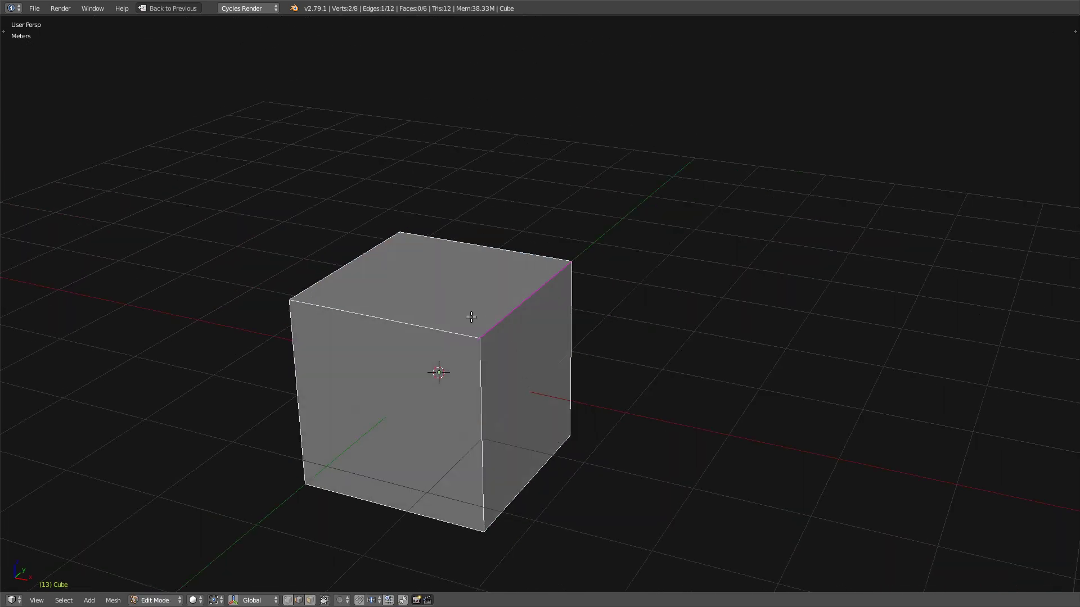
middle_click_drag(504, 343, 577, 336)
Round the selected top edge with a wide bevel and give the opposite top edge a small flat chamfer.
key("ctrl+b")
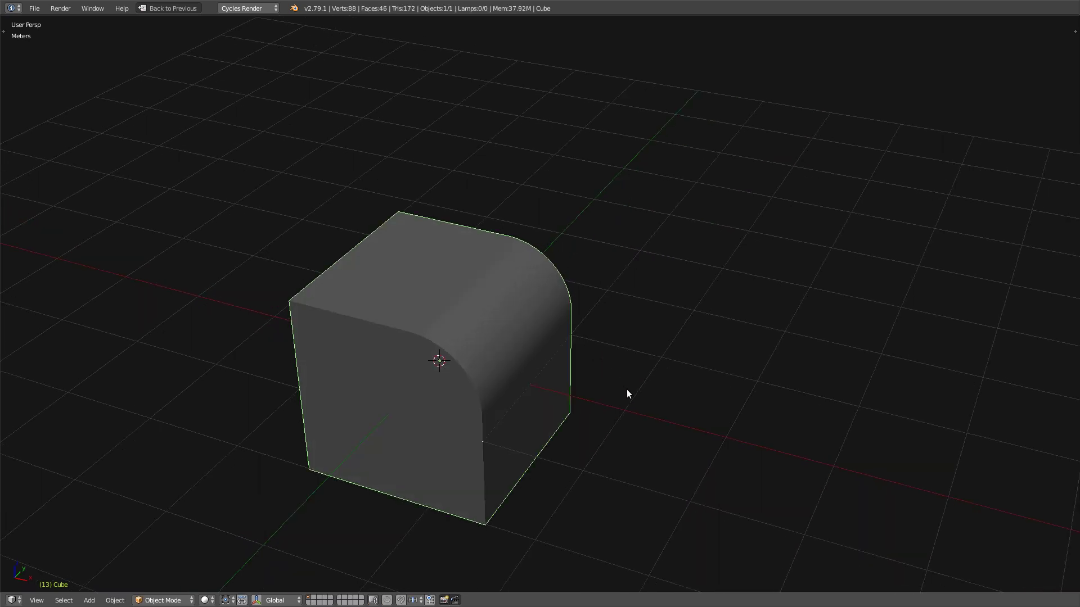
key("Tab")
middle_click_drag(603, 394, 584, 383)
middle_click_drag(418, 361, 288, 335)
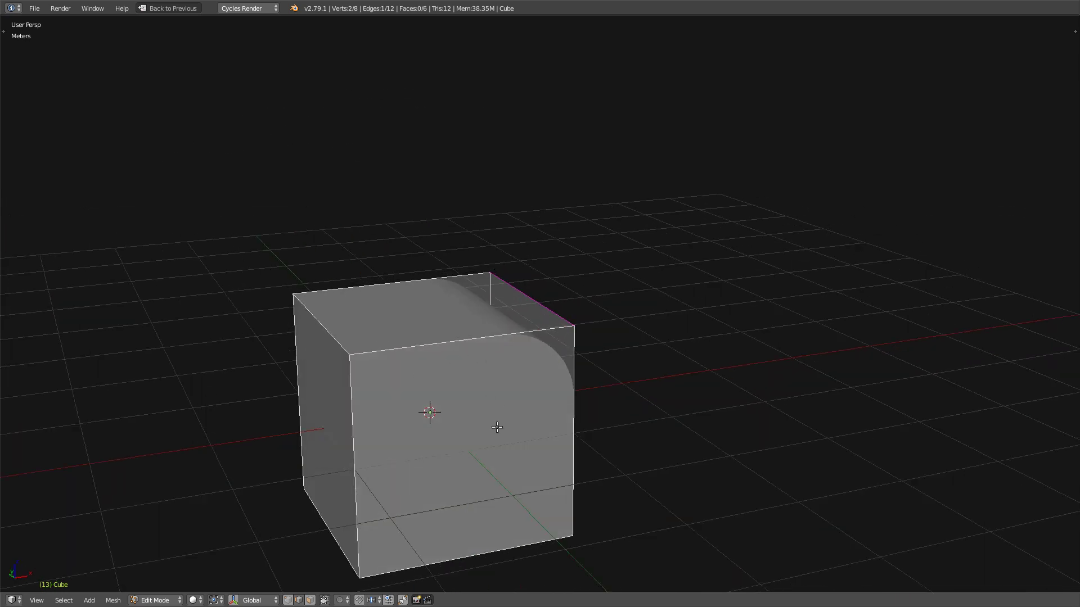
key("Tab")
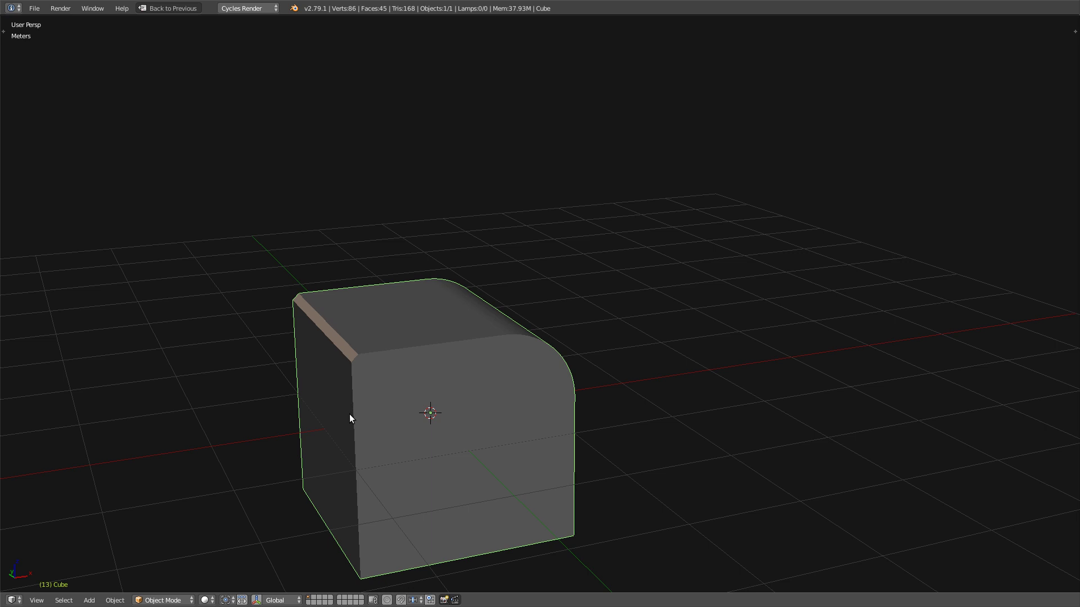
Undo the small chamfer on the opposite top edge and bevel that edge again with a wider flat chamfer.
key("ctrl+z")
key("ctrl+z")
key("ctrl+z")
key("ctrl+z")
key("Tab")
key("Tab")
middle_click_drag(588, 371, 472, 411)
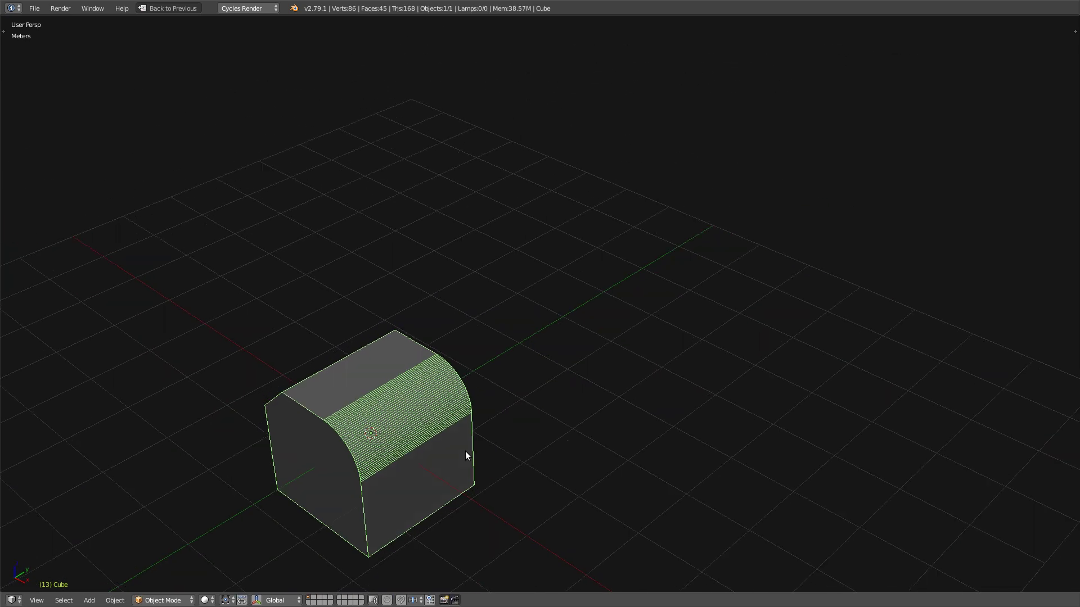
middle_click_drag(465, 451, 541, 392)
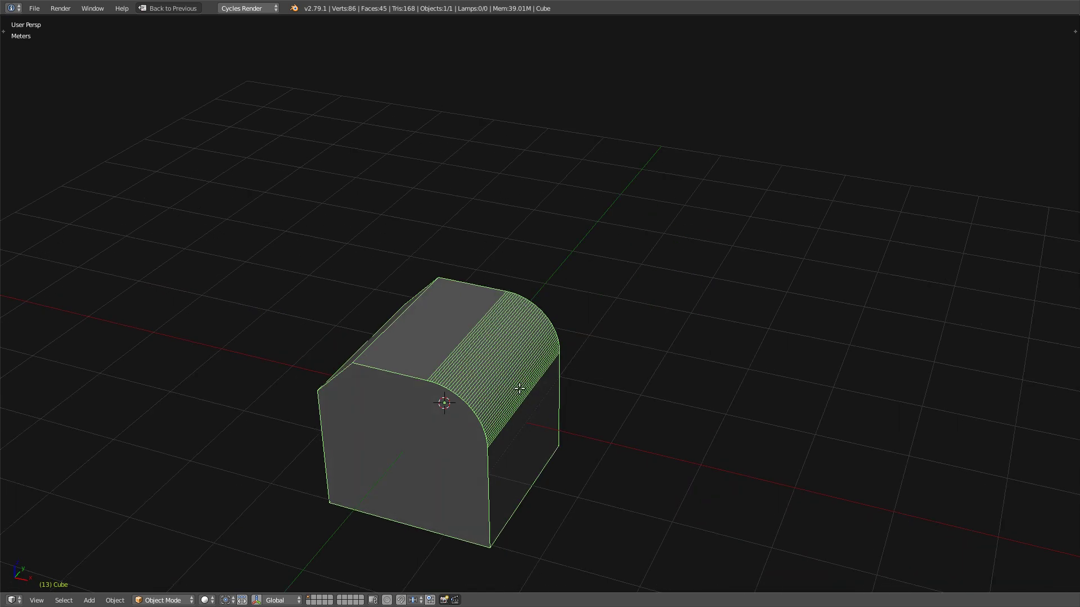
Interactively adjust the width and segments of the cube's rounded top bevel.
key("Tab")
key("Tab")
key("ctrl+shift+b")
scroll(583, 410, "down", 10)
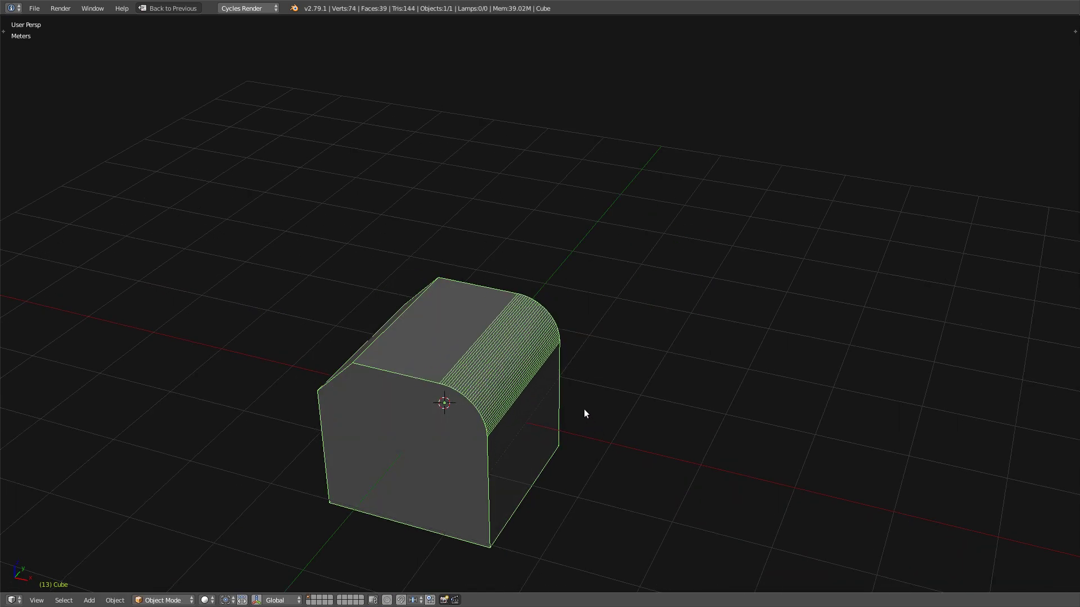
scroll(577, 395, "up", 20)
scroll(589, 407, "down", 20)
scroll(580, 378, "up", 10)
scroll(568, 357, "down", 20)
scroll(590, 393, "up", 20)
left_click(595, 401)
key("Tab")
middle_click_drag(594, 400, 436, 454)
key("Tab")
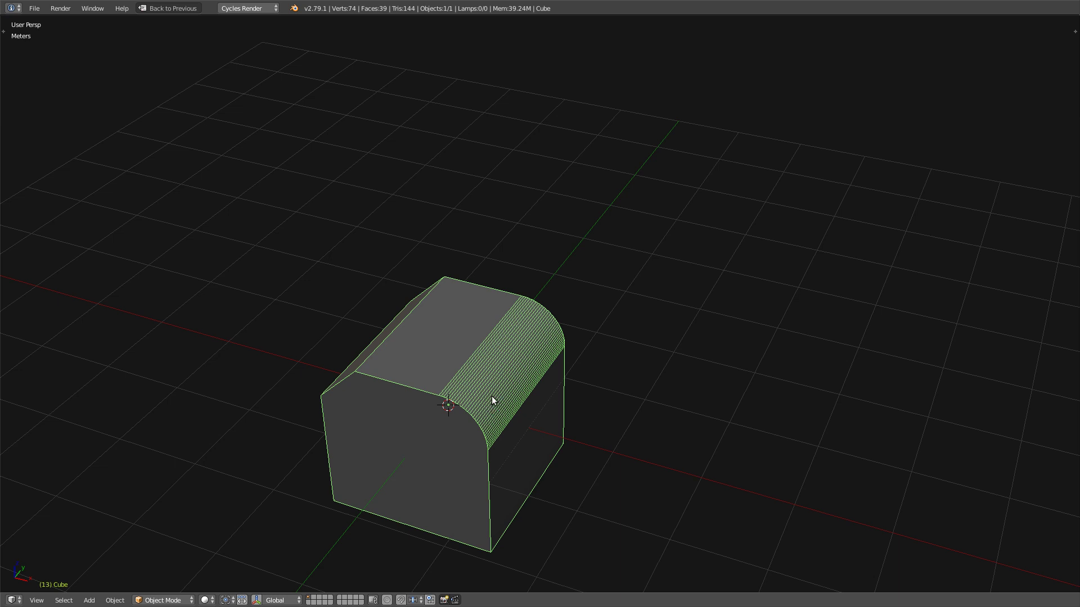
Delete the beveled cube, add a new cube in its place and open it in edit mode.
key("Delete")
middle_click_drag(479, 440, 516, 389)
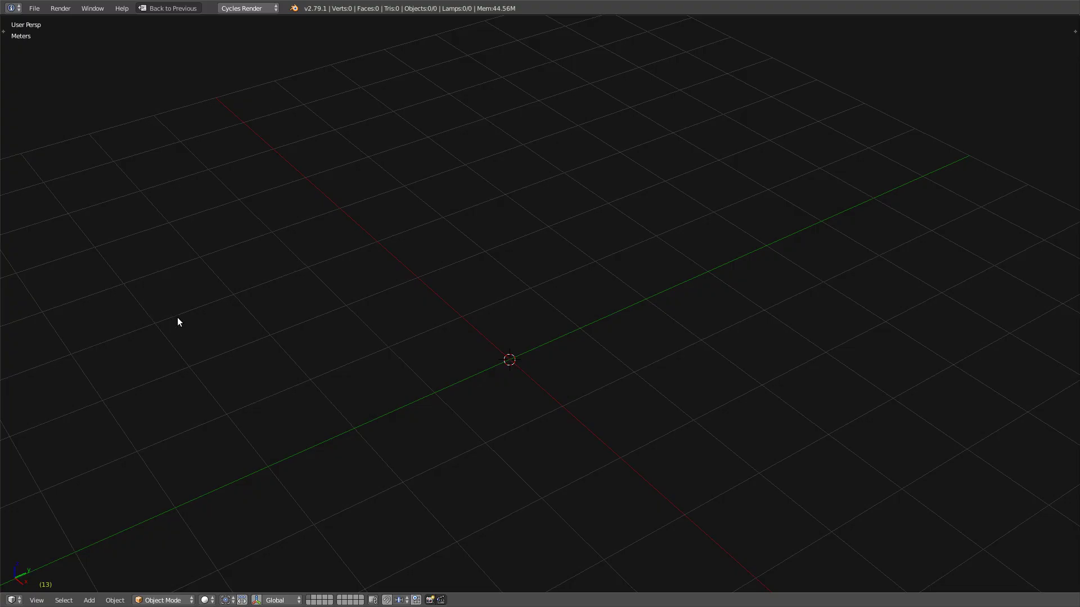
middle_click_drag(383, 330, 487, 423)
key("shift+a")
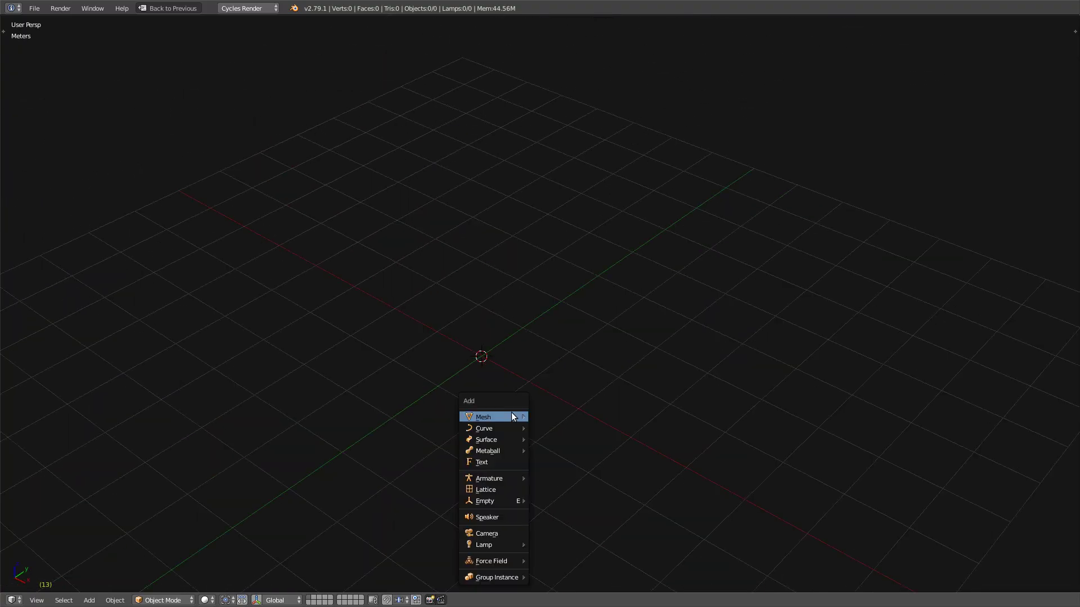
mouse_move(511, 416)
left_click(569, 189)
middle_click_drag(569, 189, 537, 340)
key("Tab")
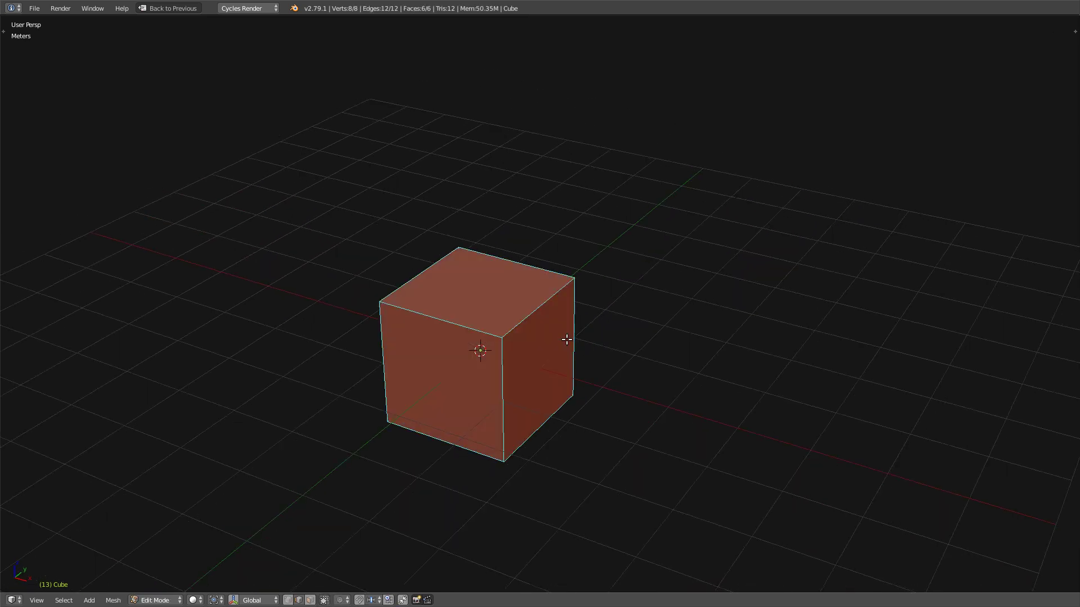
key("w")
left_click(449, 341)
middle_click_drag(449, 340, 506, 343)
scroll(431, 357, "up", 2)
key("ctrl+z")
Select the cube's two opposite top edges in turn and round them with matching bevels.
right_click_drag(552, 324, 485, 317)
right_click(485, 316)
middle_click_drag(485, 316, 514, 339)
middle_click_drag(581, 325, 576, 313)
middle_click_drag(420, 271, 618, 362)
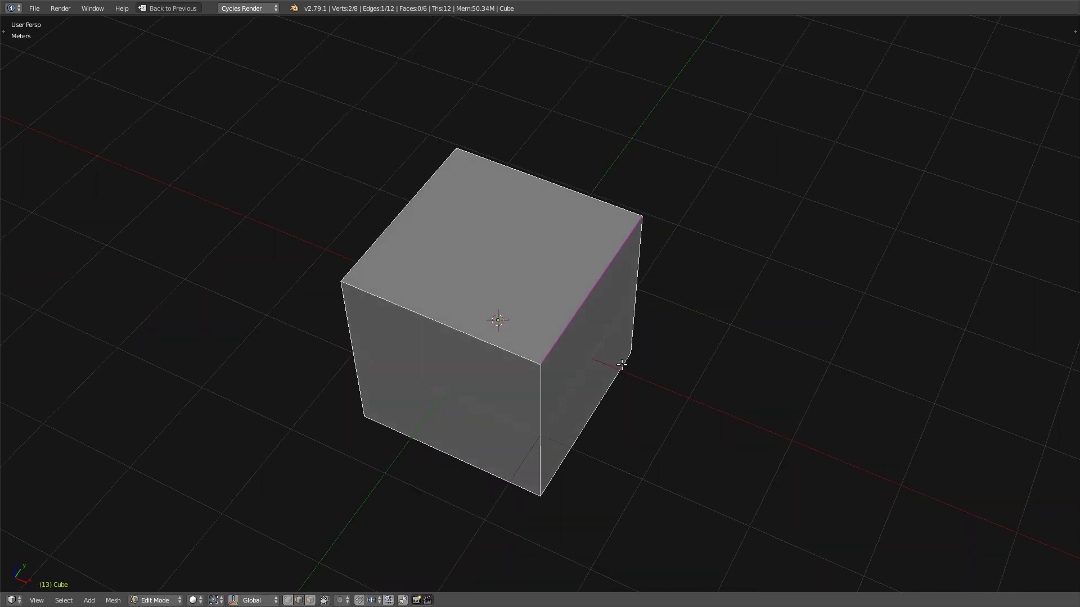
key("Tab")
key("Tab")
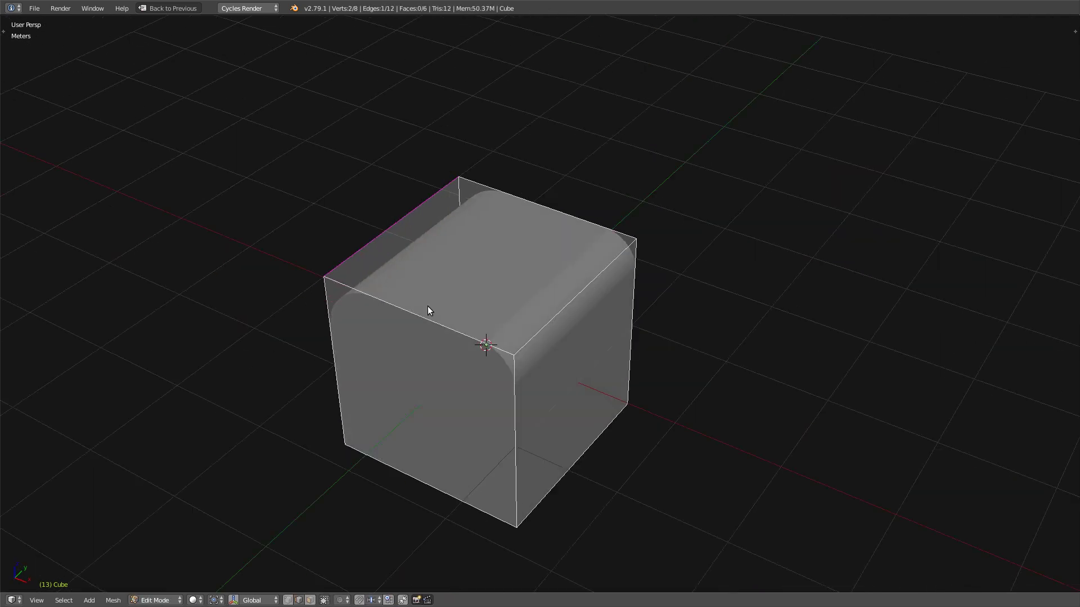
key("Tab")
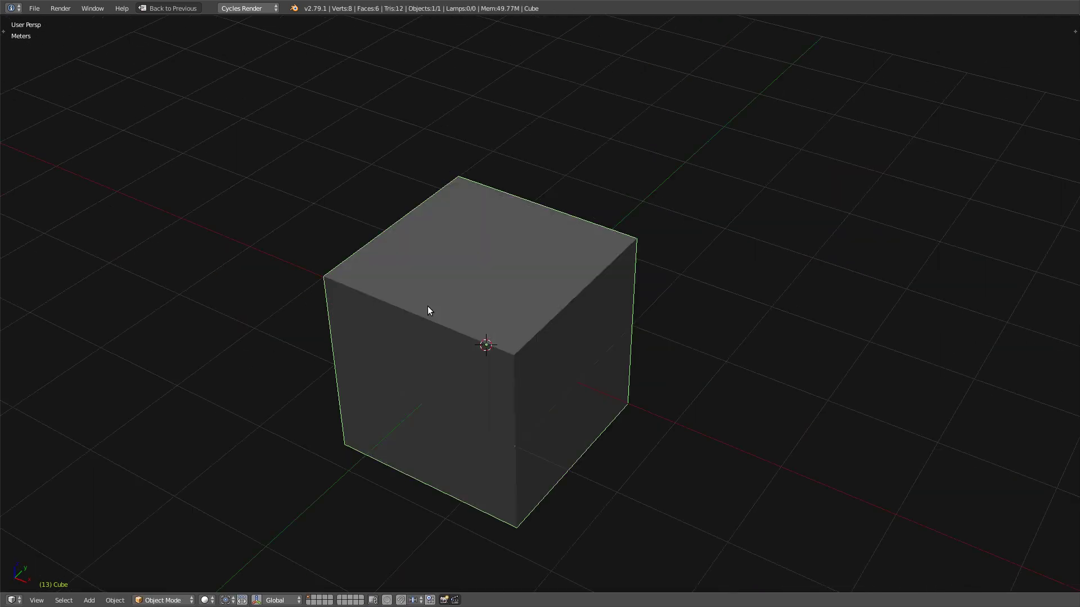
Replace the cube with a new one and select its two opposite top edges in edit mode.
key("Delete")
key("shift+a")
mouse_move(430, 309)
left_click(464, 317)
key("Tab")
right_click(585, 315)
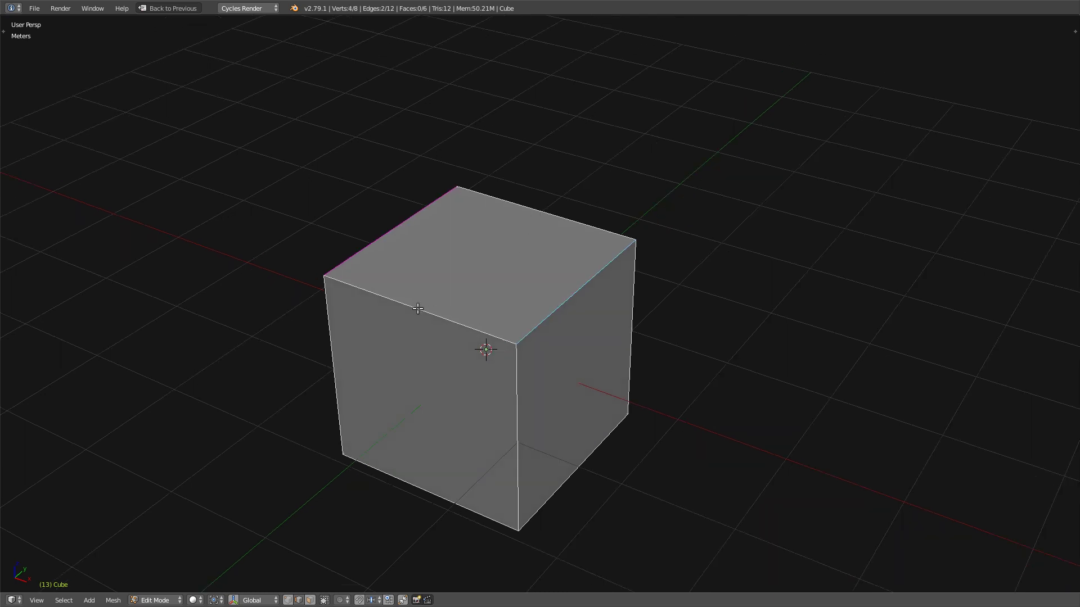
Try a centred loop cut parallel to the two opposite top edges of the cube.
key("ctrl+r")
left_click(424, 321)
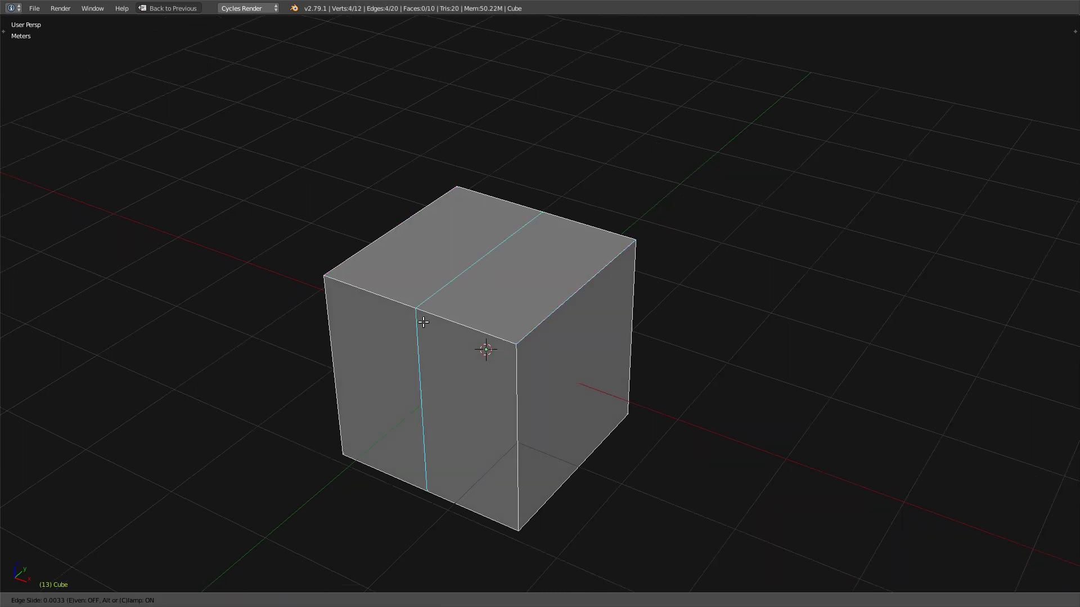
left_click(547, 305)
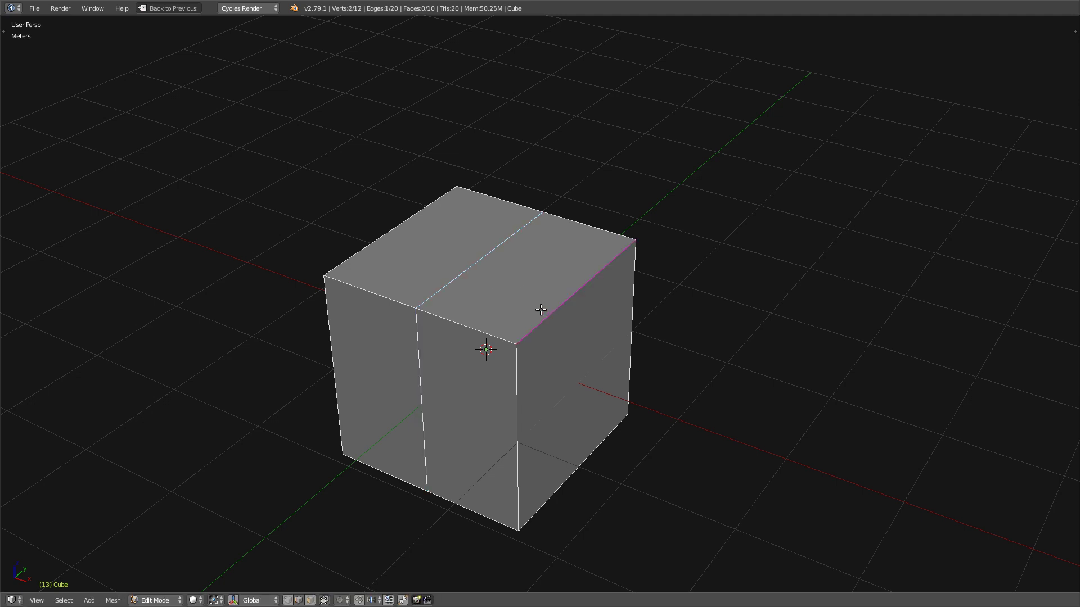
key("ctrl+z")
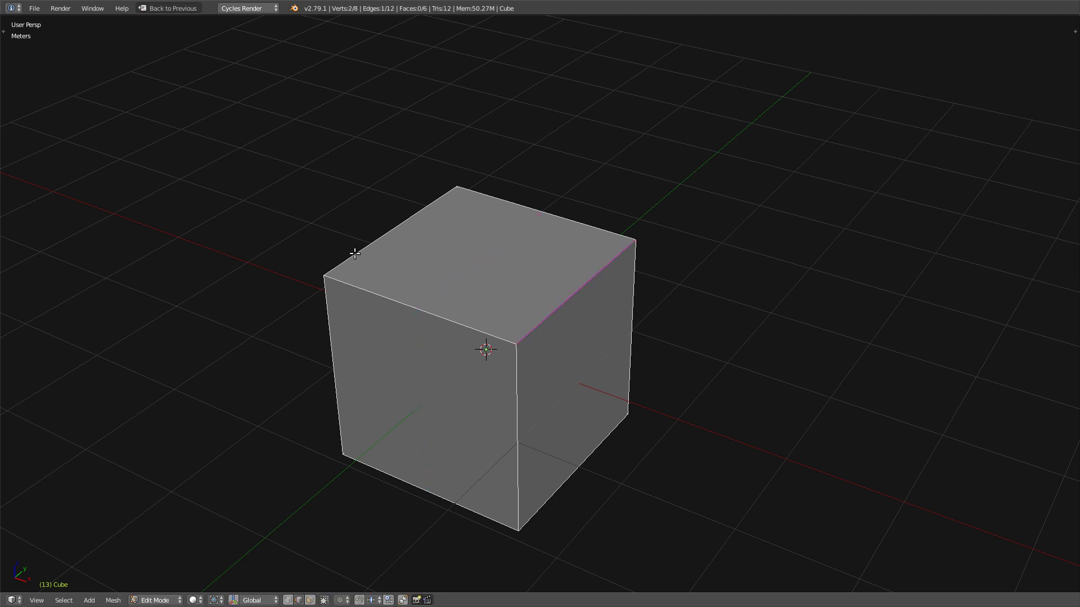
key("ctrl+z")
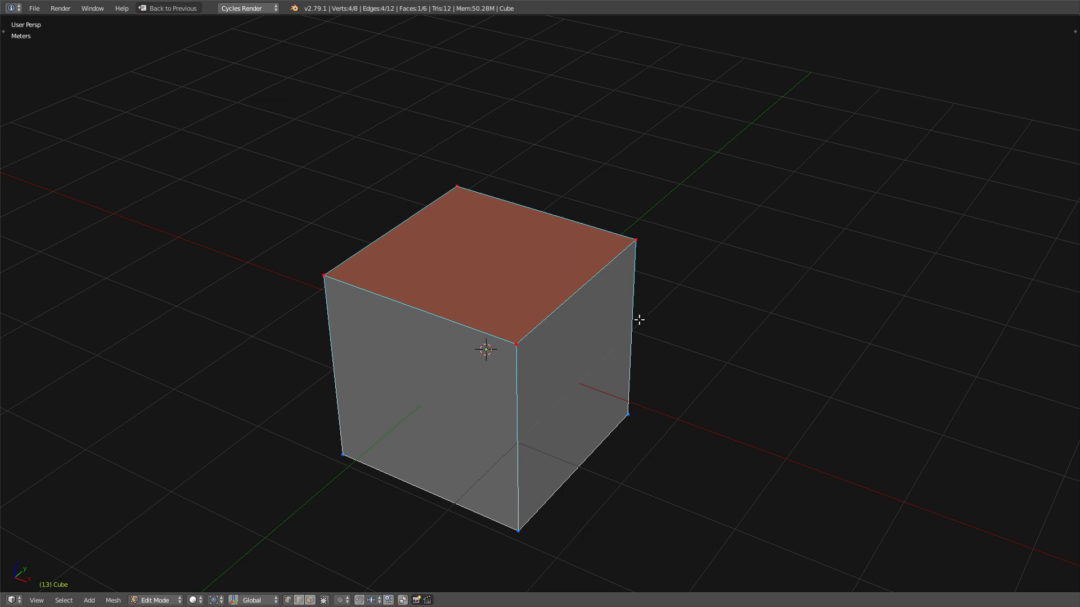
Select the cube's top face and round its four surrounding edges with a bevel.
key("Tab")
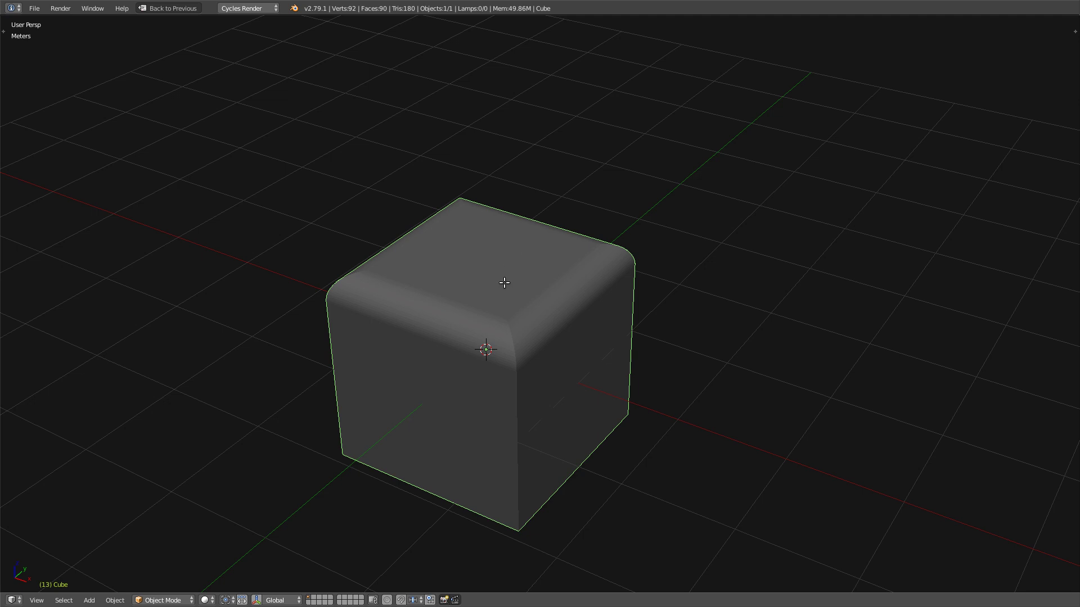
key("Tab")
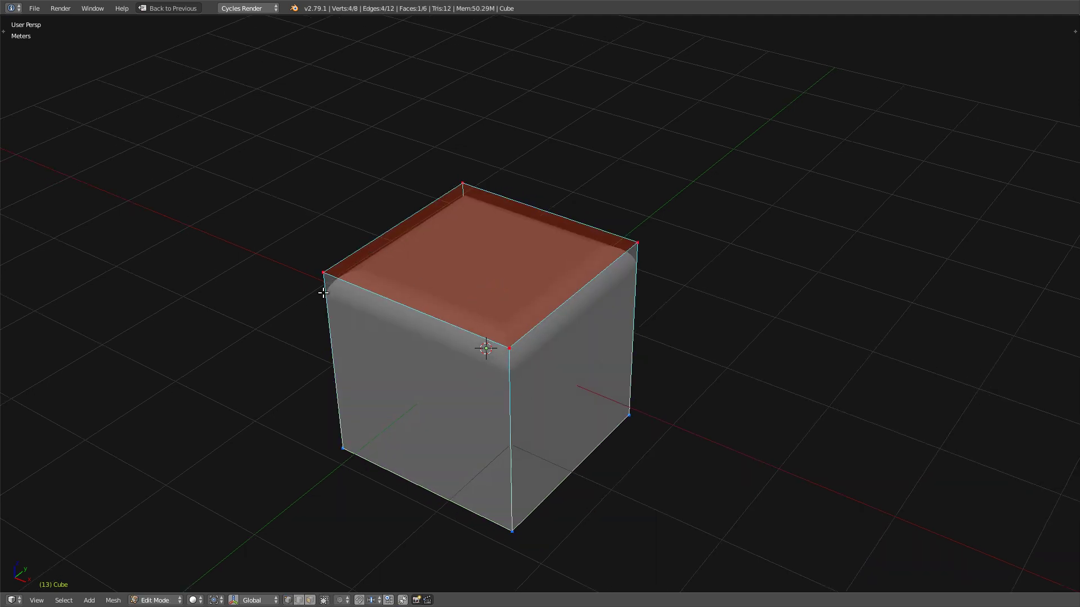
middle_click_drag(323, 292, 406, 313)
key("Tab")
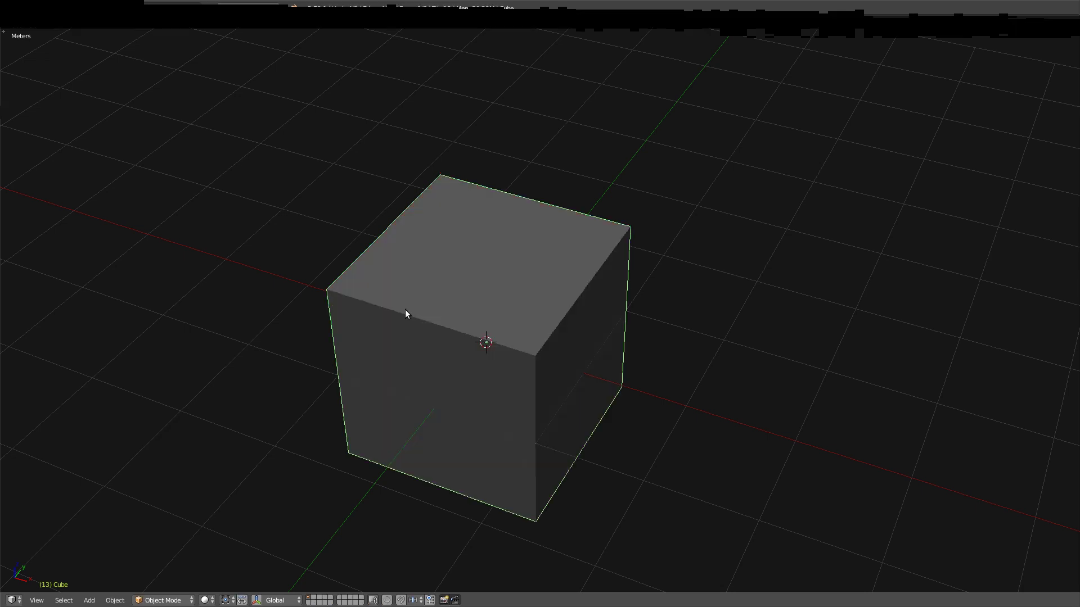
middle_click_drag(405, 309, 434, 339)
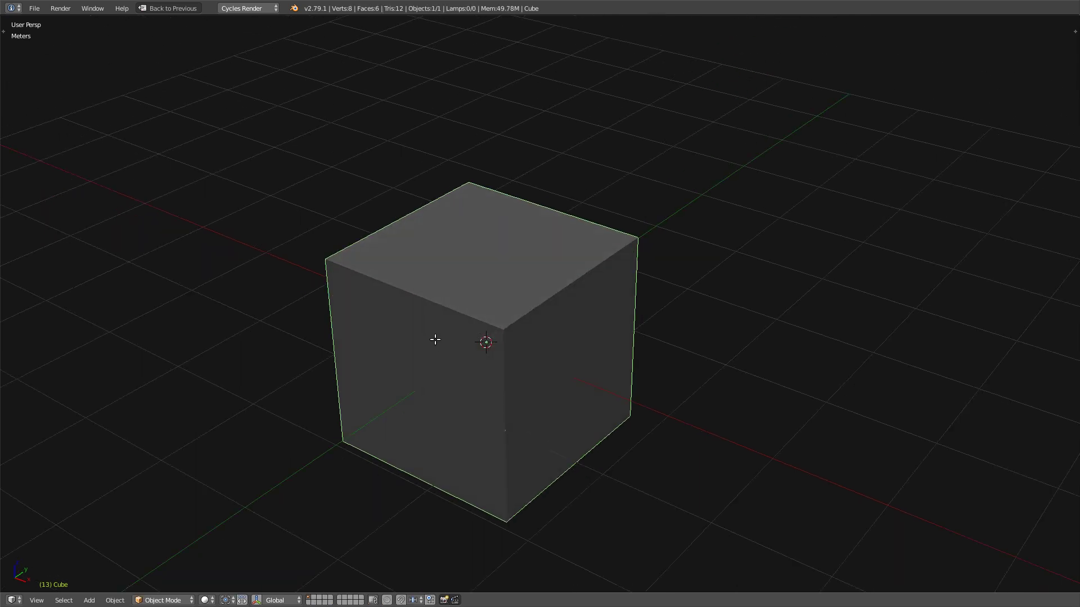
Split the cube with a centred loop cut and select its top edge on the positive X side.
key("Tab")
key("ctrl+r")
left_click(442, 309)
right_click(442, 308)
right_click(581, 282)
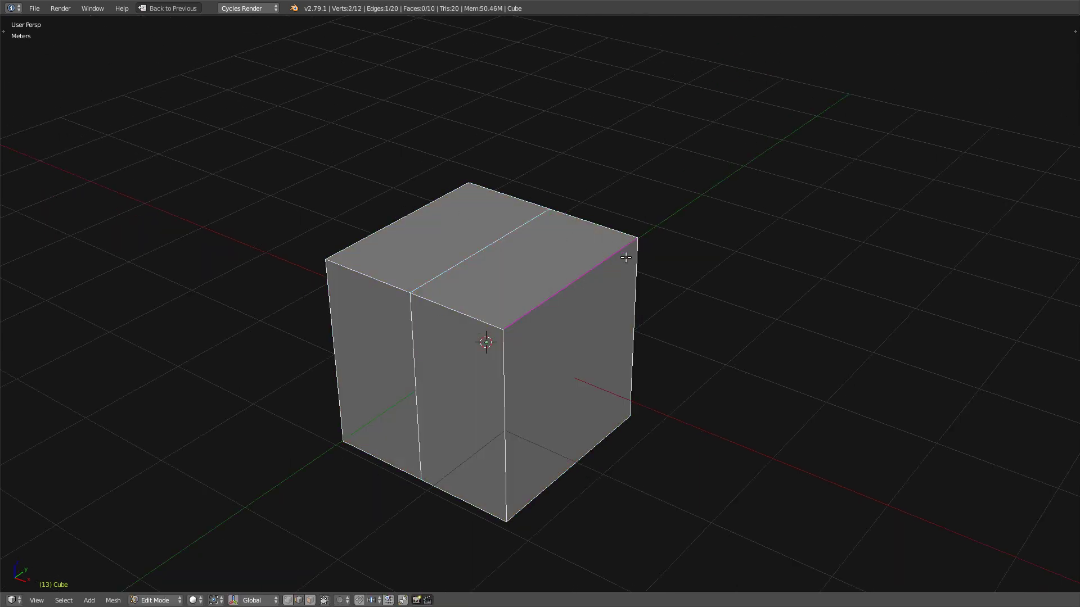
Bevel the selected top edge and the opposite top edge with equally rounded corners.
key("ctrl+b")
left_click(668, 299)
middle_click_drag(504, 321, 552, 302)
key("Tab")
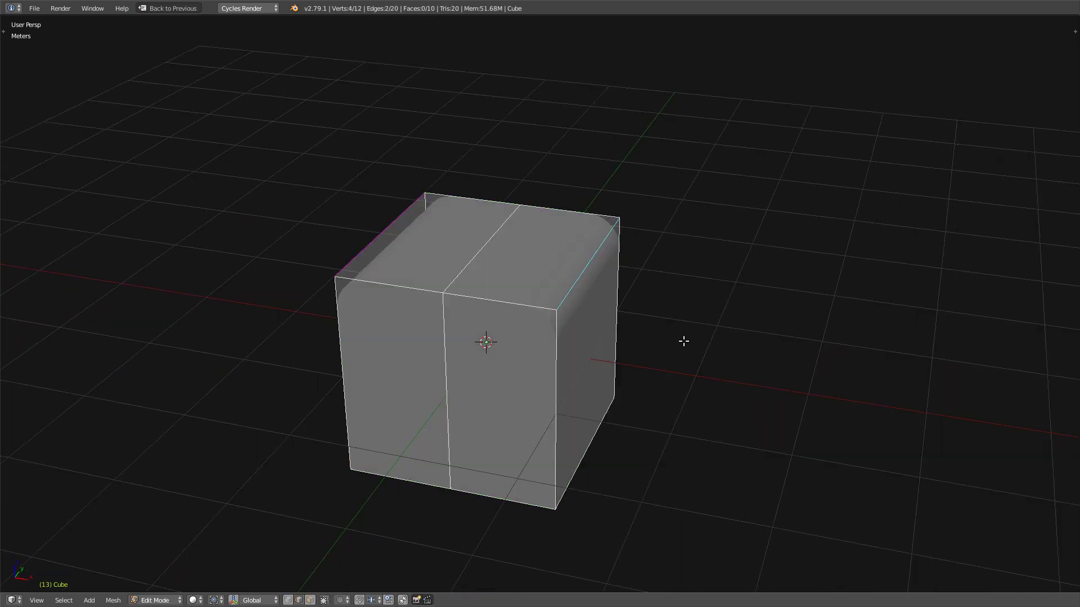
Reshape the cube's two top bevels into wide flat chamfers and enlarge them until they meet.
key("Tab")
middle_click_drag(644, 299, 503, 331)
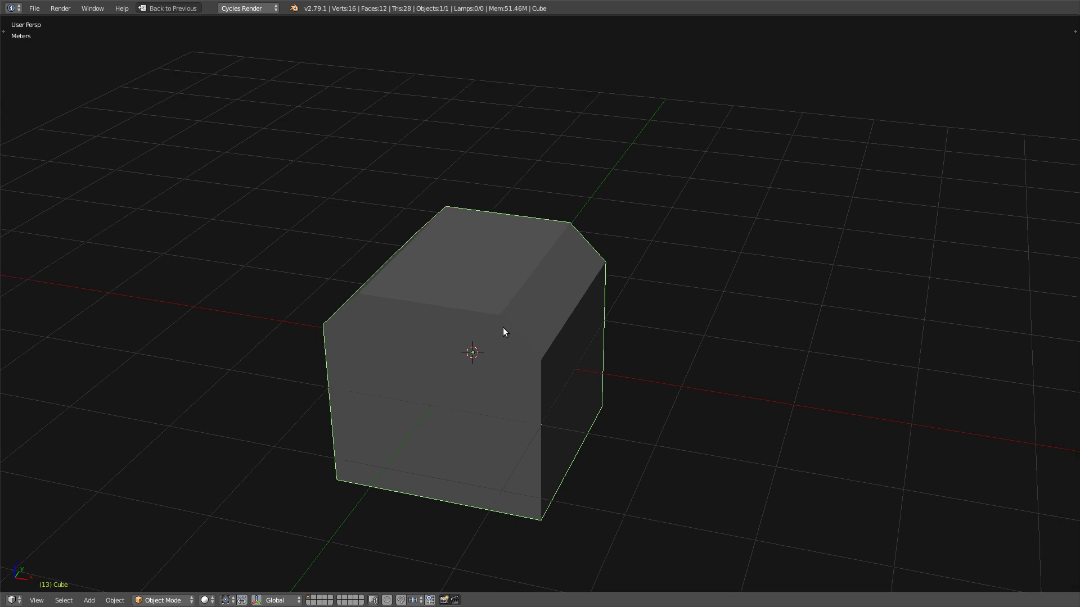
key("Tab")
key("Tab")
Delete the chamfered shape and add a new cube at the origin.
key("x")
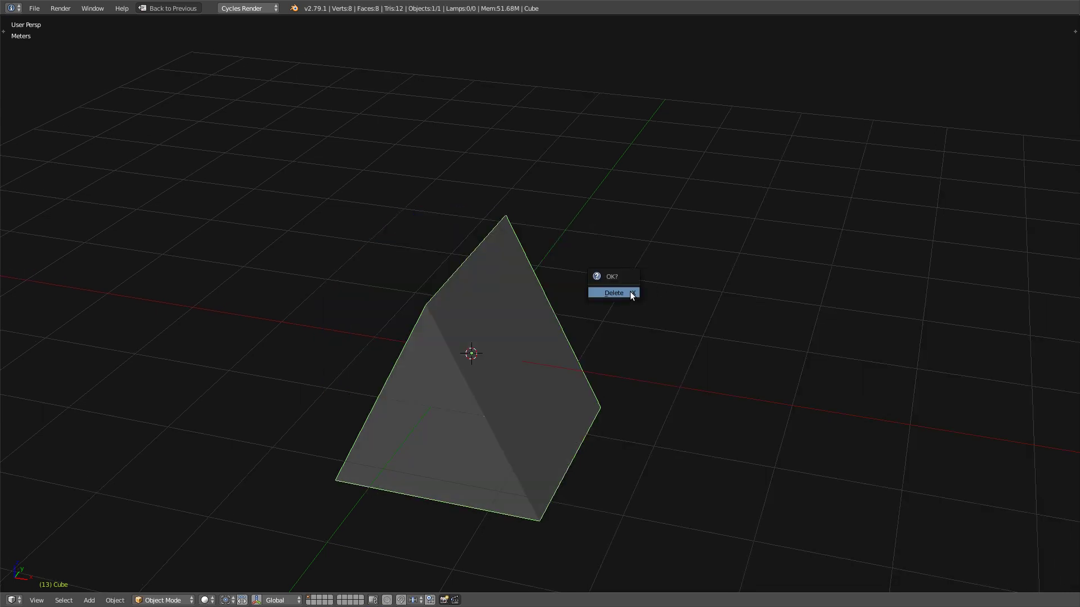
left_click(630, 293)
key("shift+a")
left_click(657, 304)
middle_click_drag(657, 304, 422, 340)
Cut the new cube down its centre with a loop cut and mirror its positive X half across the cut.
key("Tab")
key("ctrl+r")
double_click(415, 352)
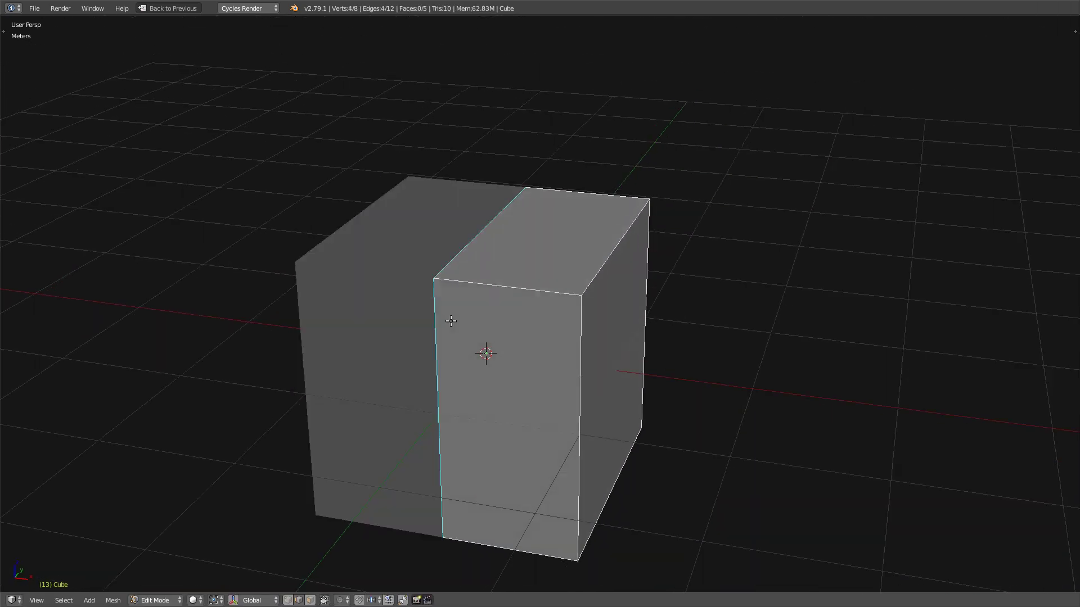
middle_click_drag(446, 316, 413, 345)
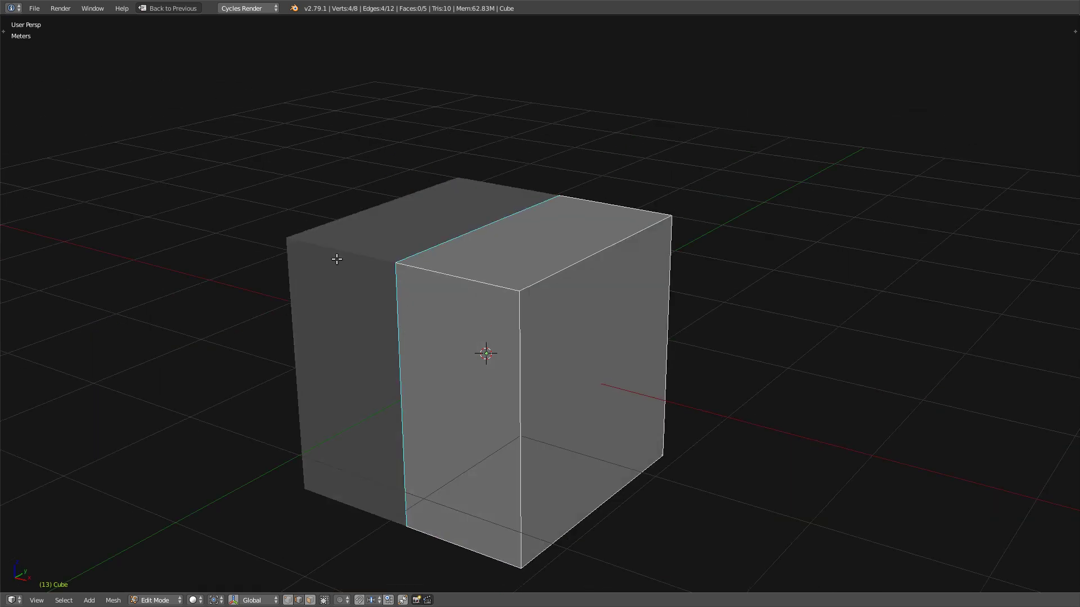
Bevel the mirrored cube's outer top edge with a rounded profile so both sides are rounded equally.
middle_click_drag(467, 276, 462, 278)
right_click(577, 275)
middle_click_drag(571, 277, 579, 284)
key("Tab")
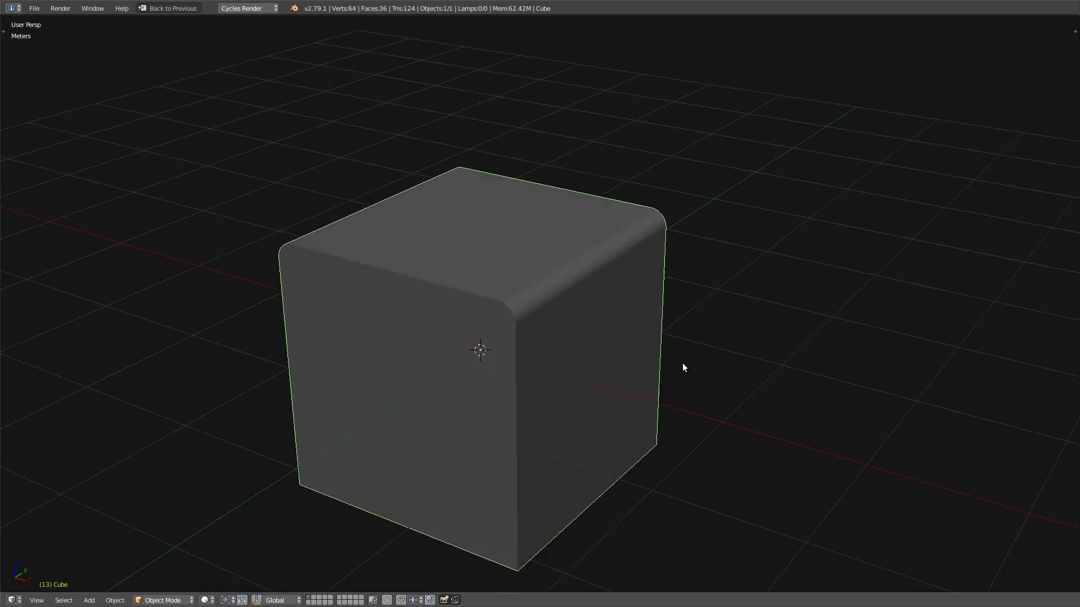
key("Tab")
middle_click_drag(433, 333, 511, 317)
key("Tab")
middle_click_drag(499, 369, 402, 281)
scroll(542, 386, "down", 3)
Delete the rounded cube and add a new cube at the origin.
key("Delete")
key("shift+a")
mouse_move(487, 315)
key("shift+a")
mouse_move(415, 274)
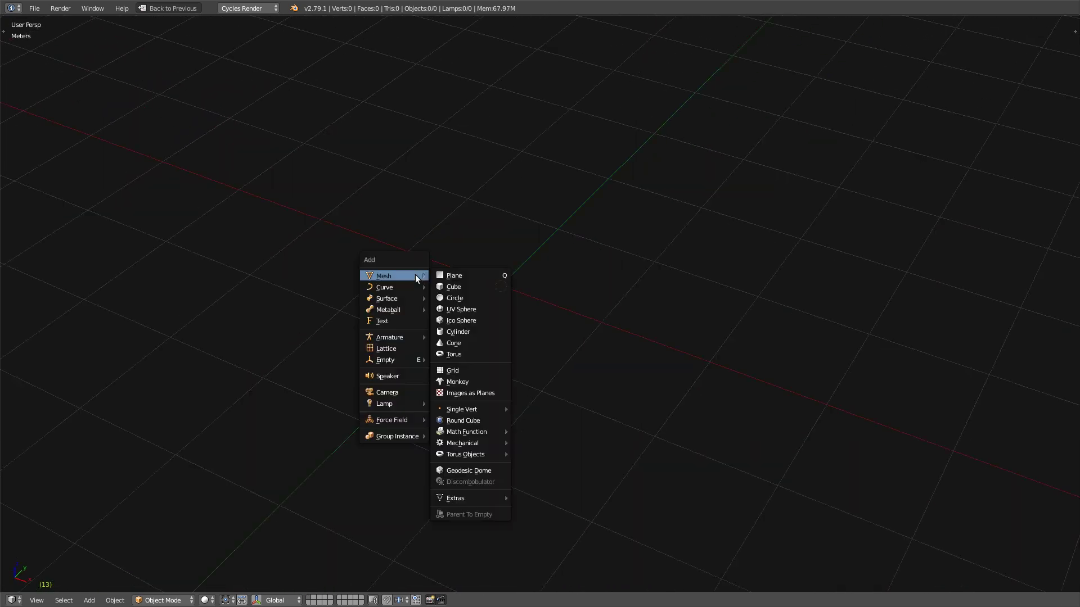
left_click(470, 286)
middle_click_drag(472, 315, 507, 318)
Subdivide the new cube, keep its X half mirrored, and narrow it along its local X axis.
key("Tab")
key("w")
left_click(721, 346)
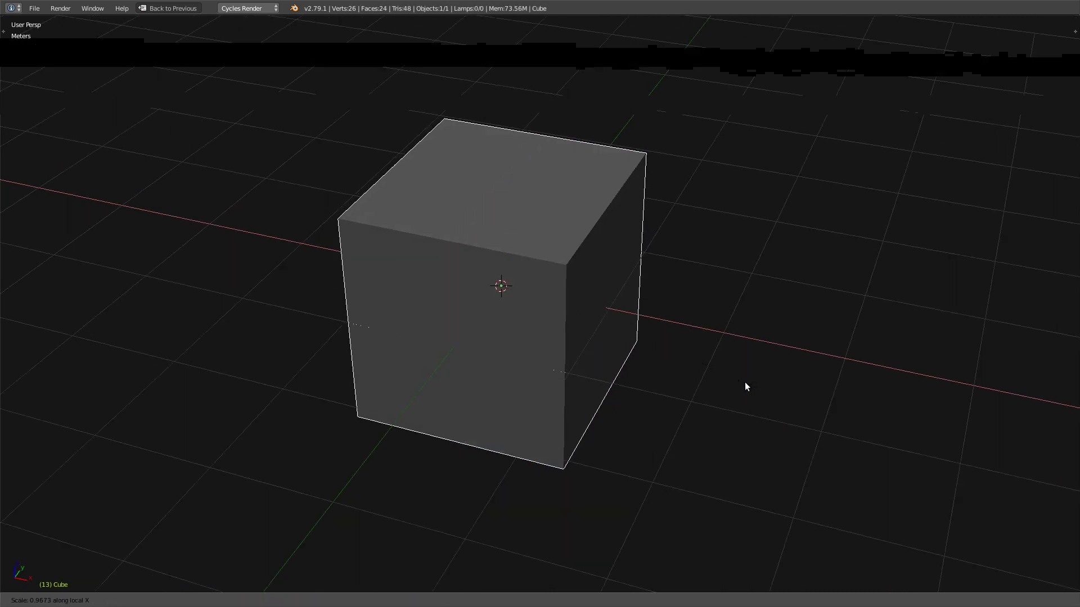
key("s")
key("x")
key("x")
left_click(631, 363)
Move the side's top and bottom outer edges inward along X by about 28 cm.
key("Tab")
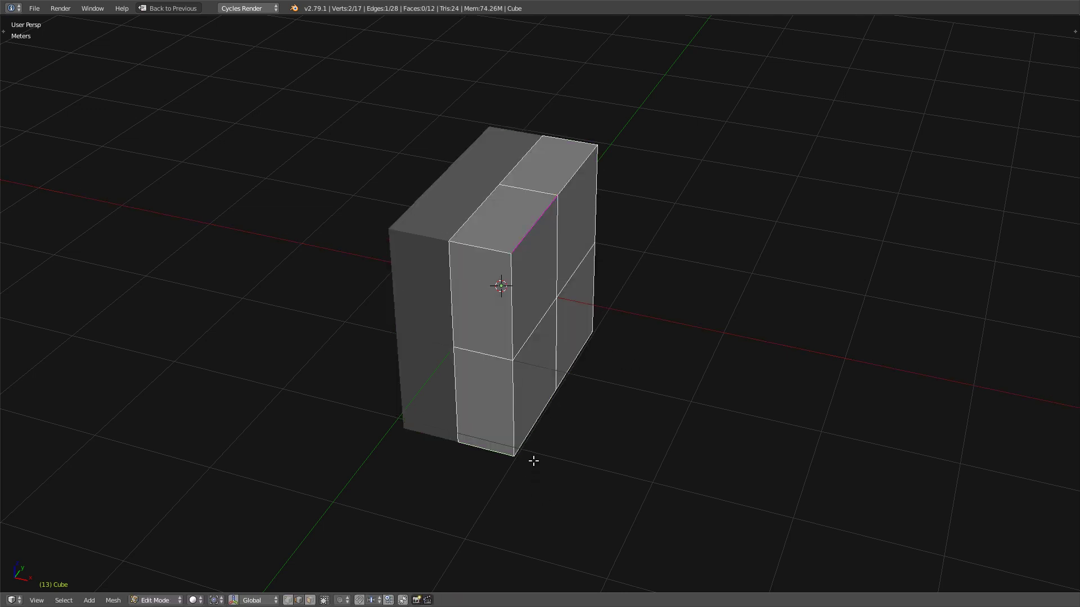
right_click(537, 462, "alt+shift")
key("e")
key("x")
right_click(577, 466)
key("g")
key("x")
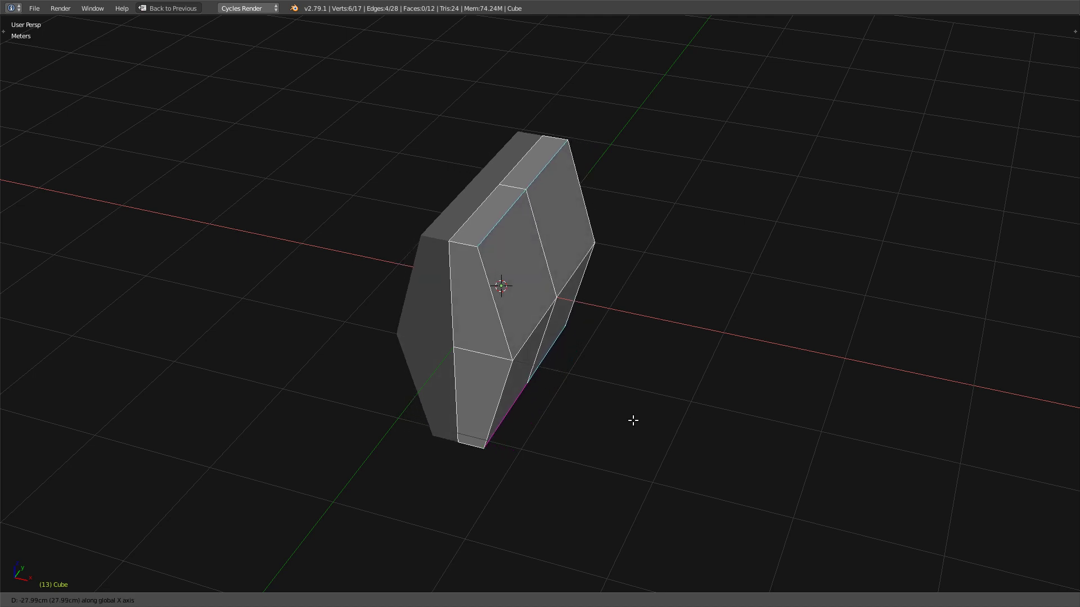
left_click(633, 420)
Select the side's centre vertex, grow the selection to its neighbours, and move them along X.
middle_click_drag(633, 421, 543, 290)
key("1")
right_click(545, 308)
key("ctrl+KP_Add")
scroll(542, 292, "up", 1)
key("g")
key("x")
left_click(618, 316)
Split the body along its central edge loop, delete the positive Y half, and mirror the remaining half across Y.
scroll(543, 290, "up", 1)
key("2")
right_click(542, 285, "alt")
key("y")
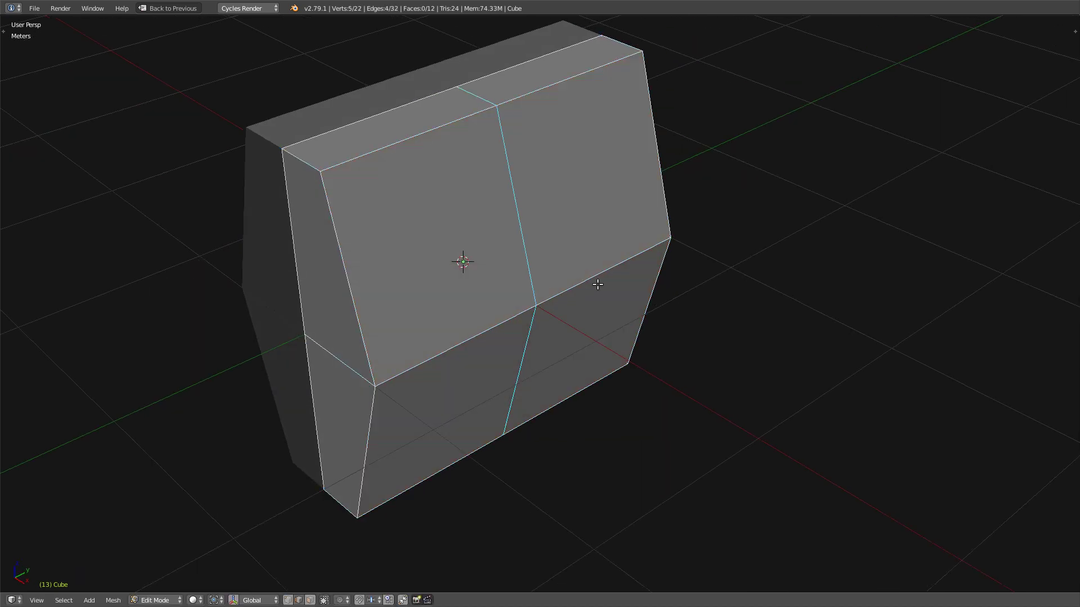
key("l")
key("x")
left_click(598, 286)
key("shift+space")
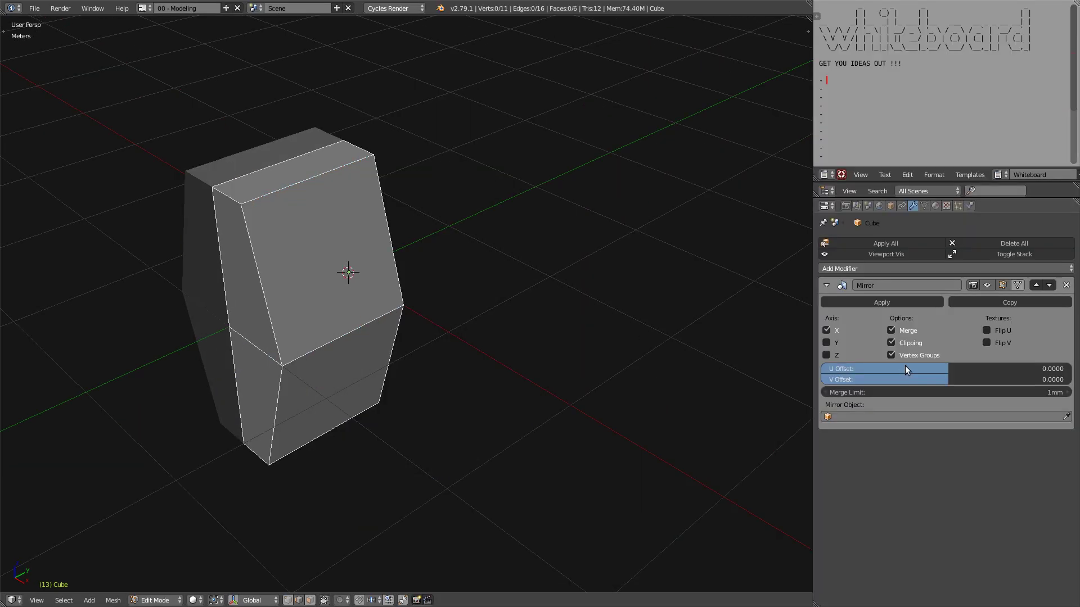
left_click(826, 342)
key("ctrl+space")
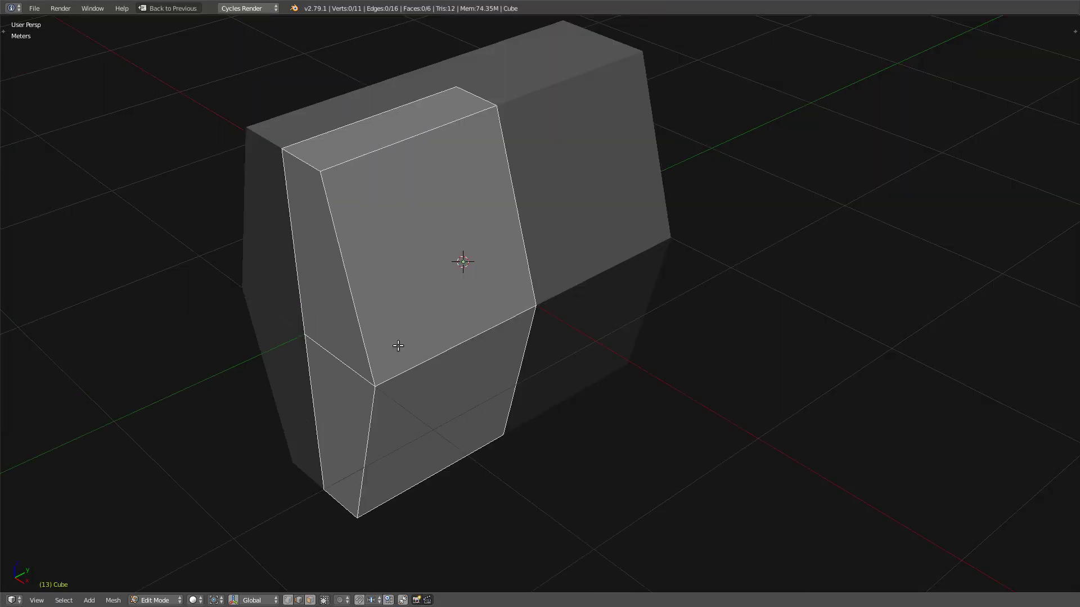
Bevel the body's outer top and bottom edges with a rounded profile.
middle_click_drag(463, 260, 428, 247)
middle_click_drag(425, 437, 468, 458)
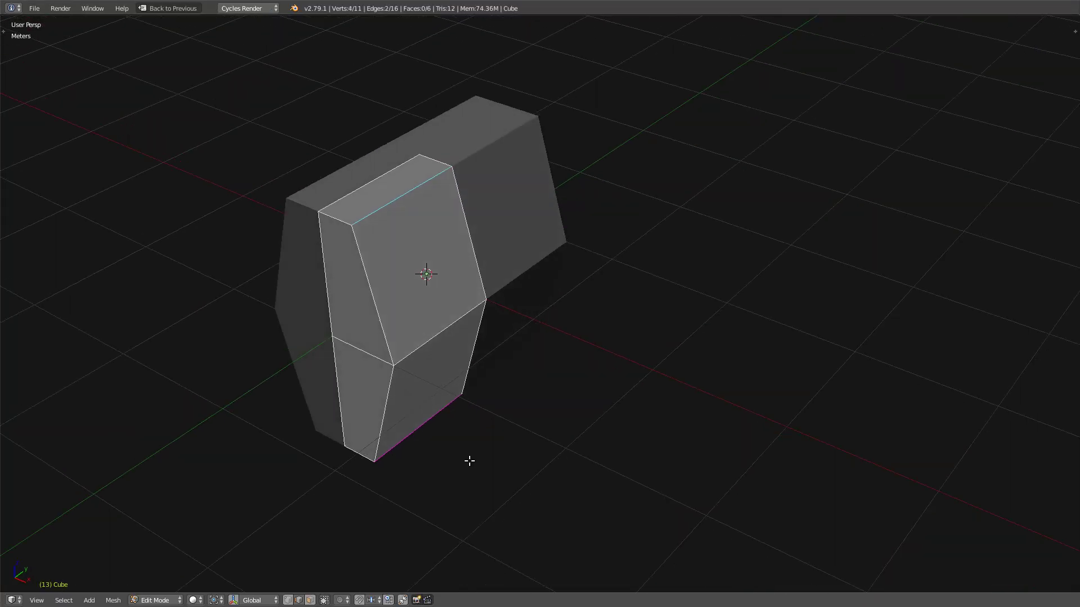
key("Tab")
middle_click_drag(335, 337, 573, 424)
key("Tab")
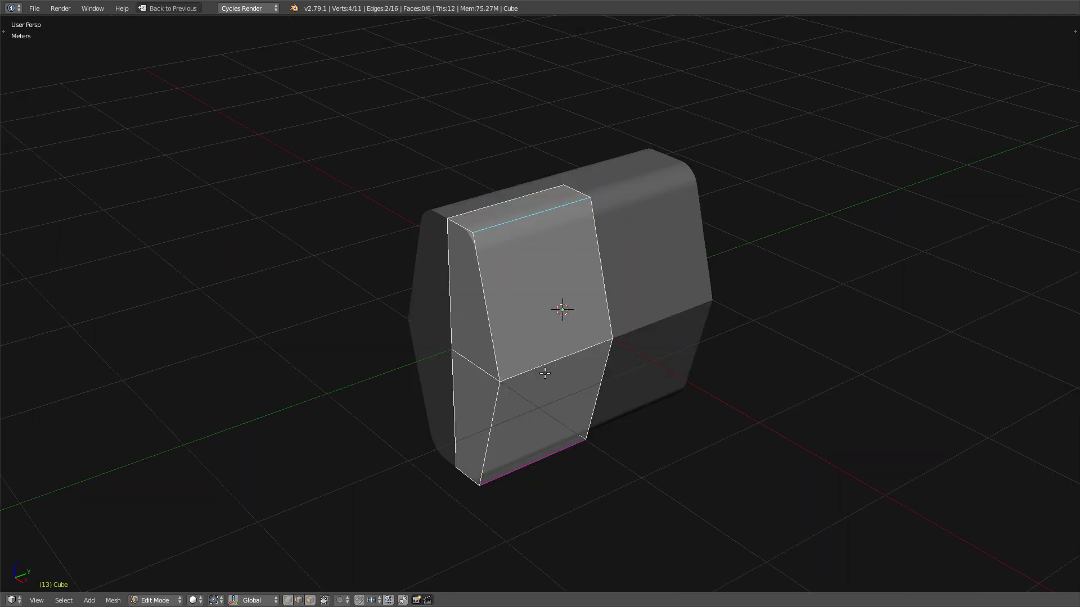
Bevel the body's middle side edge with a broad rounding and dissolve the horizontal edge across the end face.
right_click(563, 376)
middle_click_drag(563, 376, 610, 380)
key("Tab")
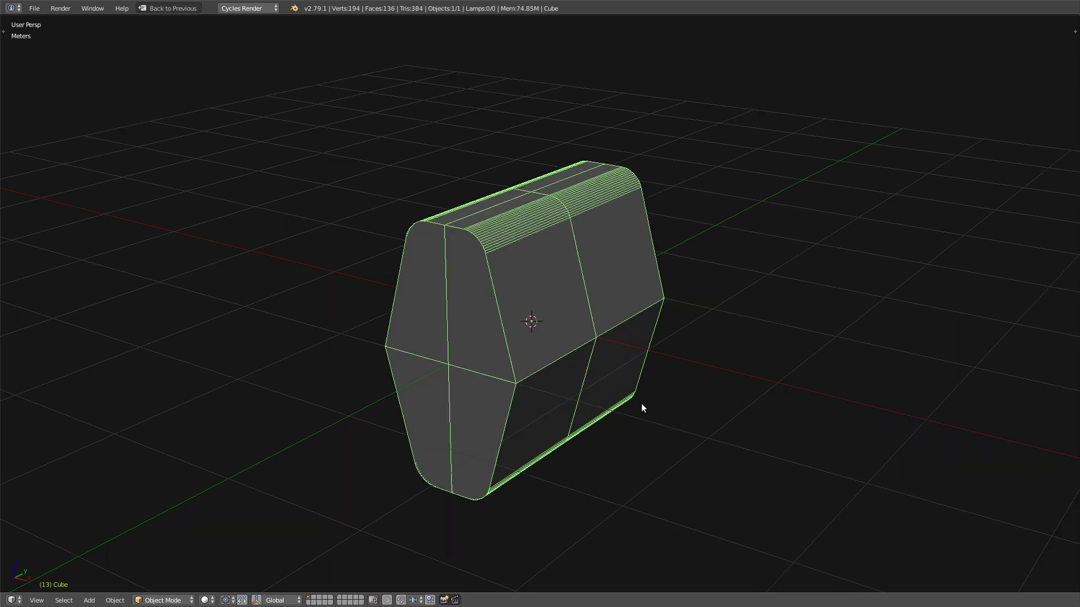
key("Tab")
middle_click_drag(661, 444, 612, 423)
key("Tab")
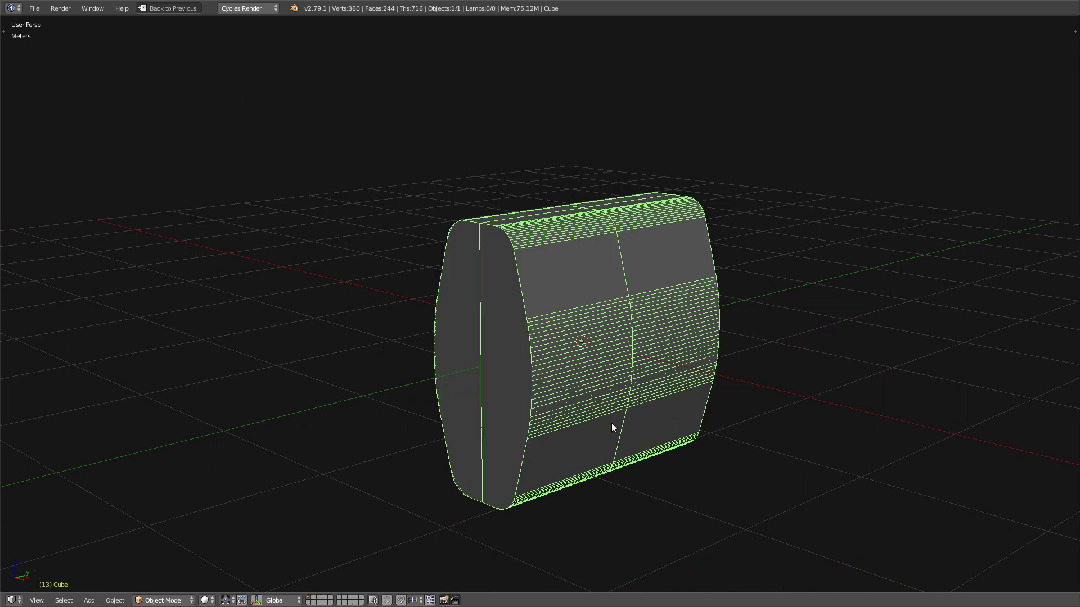
middle_click_drag(499, 380, 439, 271)
Bevel the end face's boundary edges, excluding the mirror seam edge, with a flat single-segment chamfer.
key("Tab")
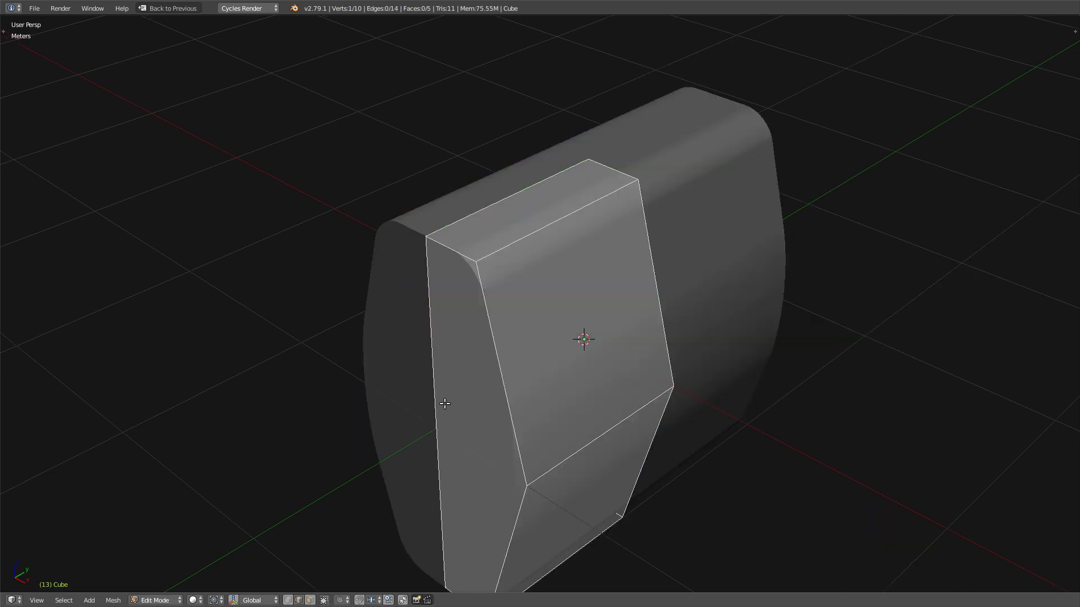
right_click(434, 478)
middle_click_drag(432, 496, 459, 424, "shift")
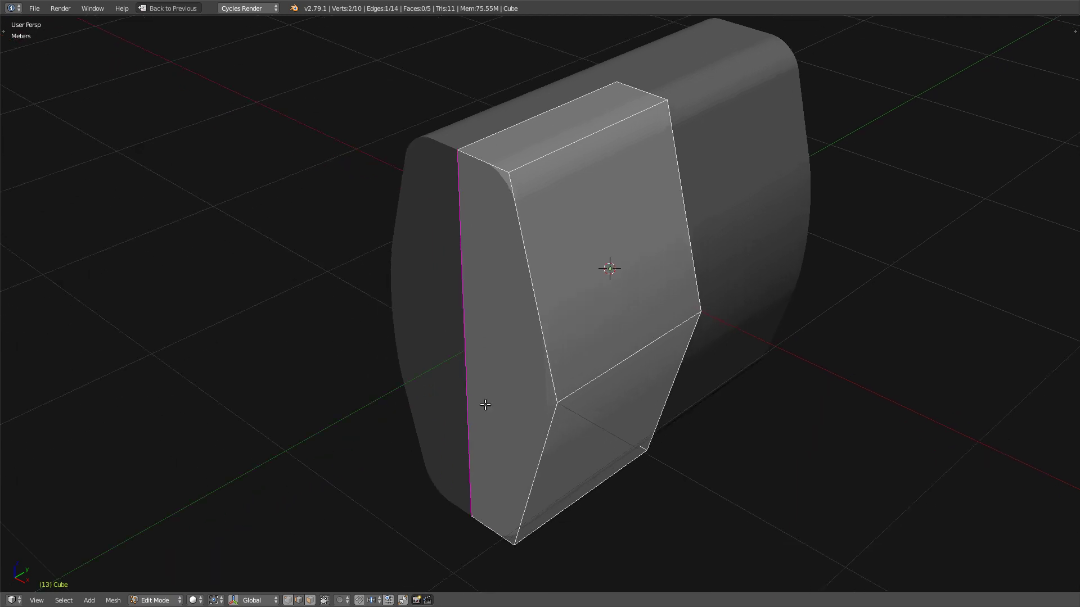
middle_click_drag(515, 255, 516, 249, "shift")
key("3")
right_click(510, 294)
key("1")
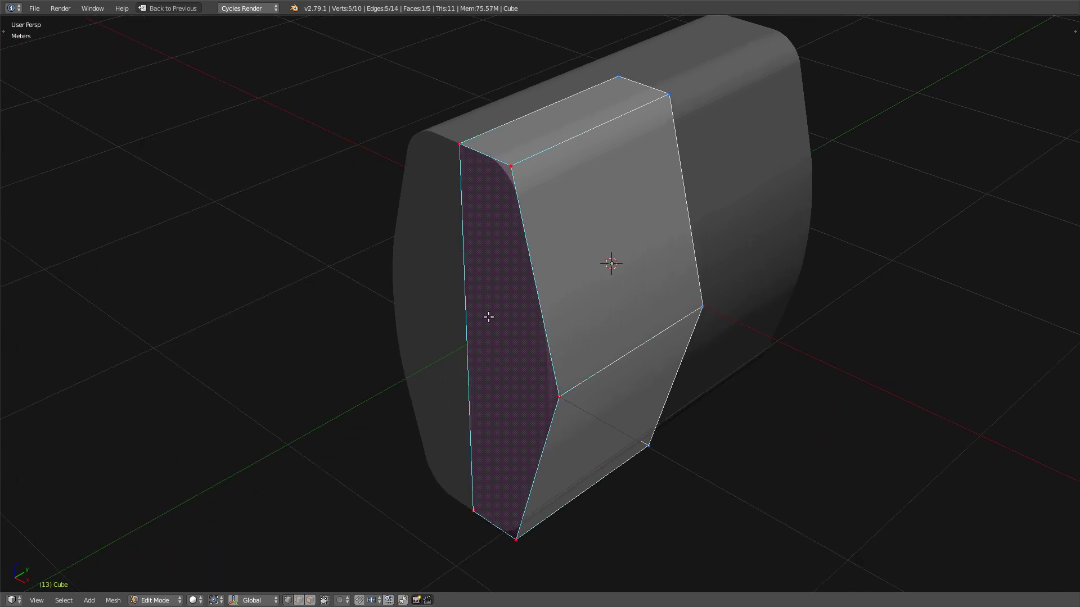
key("2")
right_click(469, 329, "shift")
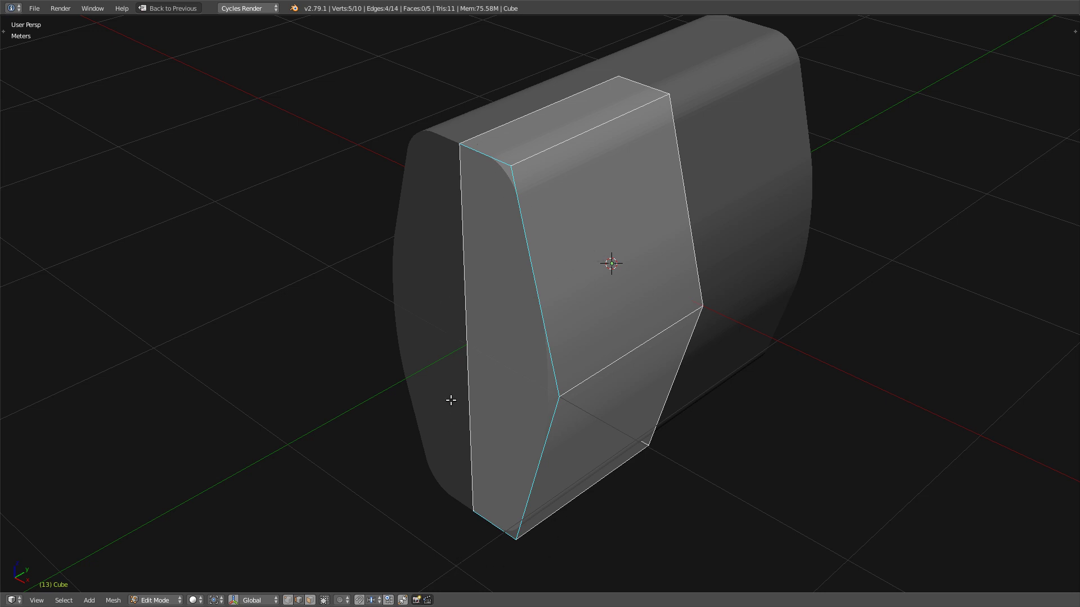
right_click(473, 347)
key("w")
key("s")
key("1")
right_click(473, 349)
key("Tab")
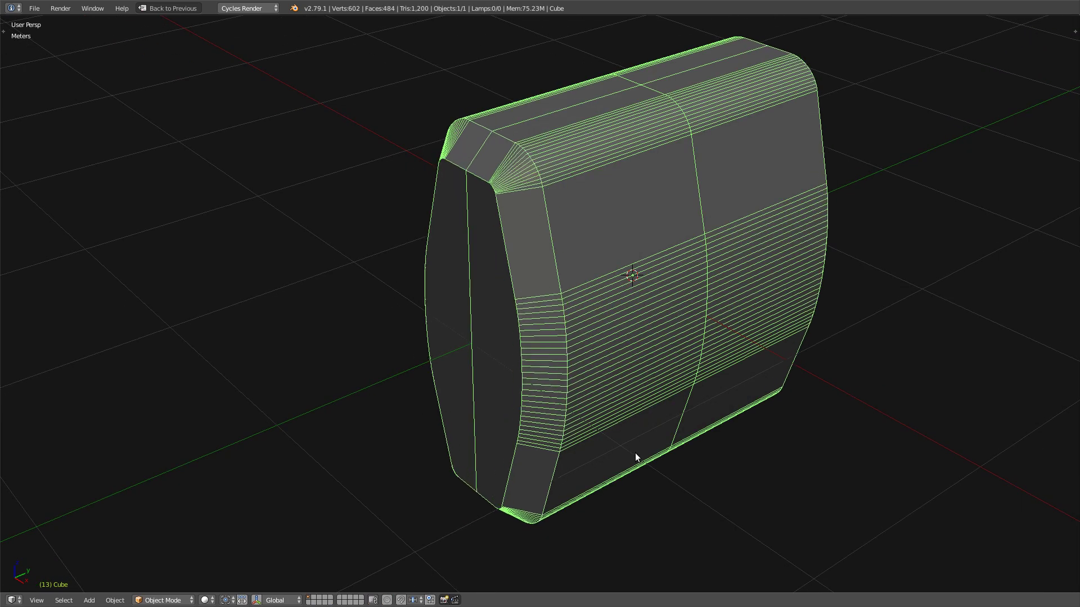
Narrow the end chamfer until its inner outline follows the rounded corners.
key("Tab")
key("Tab")
middle_click_drag(574, 430, 547, 183)
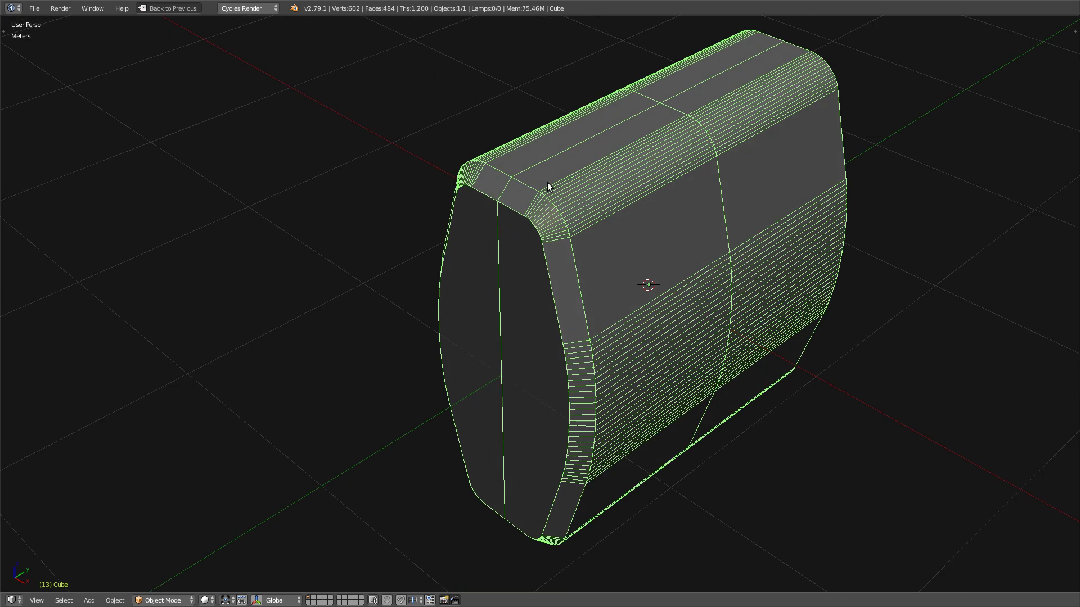
Examine the top corner where the end chamfer meets the rounded top edge.
key("Tab")
scroll(565, 160, "up", 4)
scroll(542, 256, "up", 1)
key("Tab")
middle_click_drag(542, 261, 558, 300)
key("Tab")
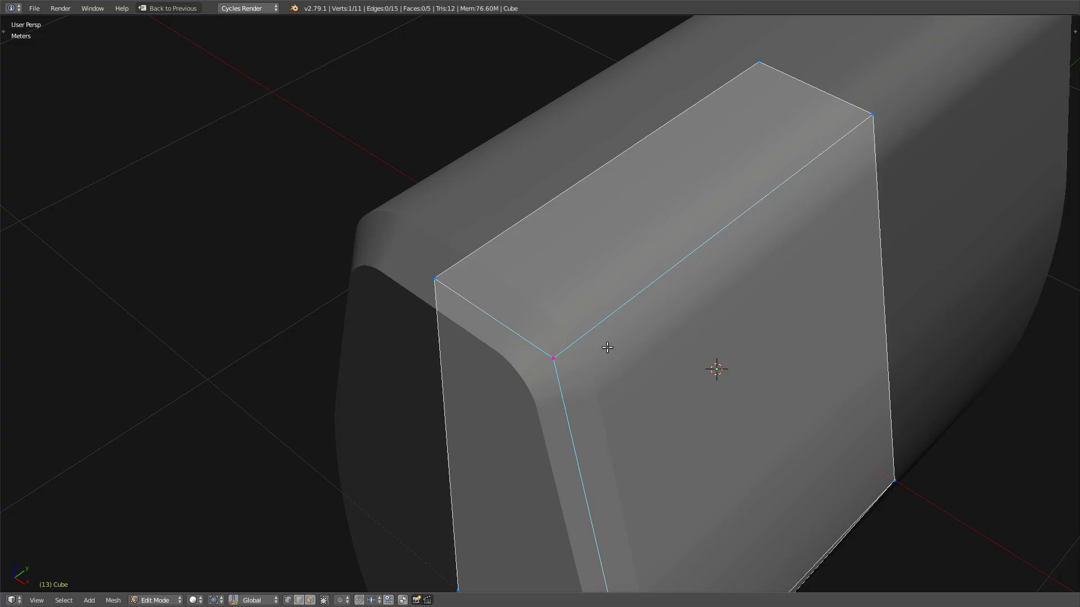
middle_click_drag(607, 349, 596, 357)
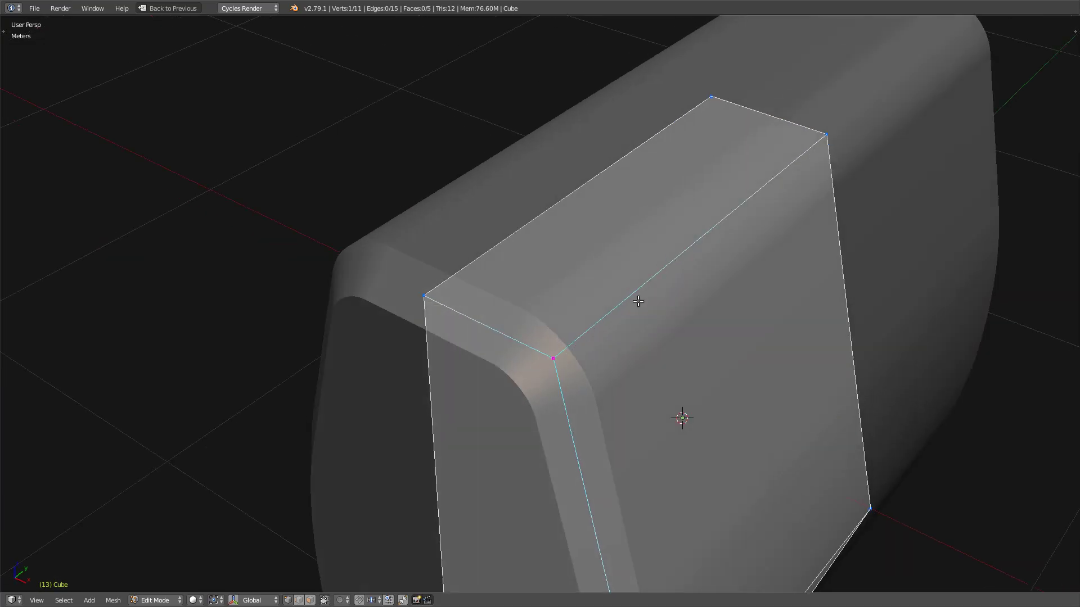
middle_click_drag(637, 293, 608, 342)
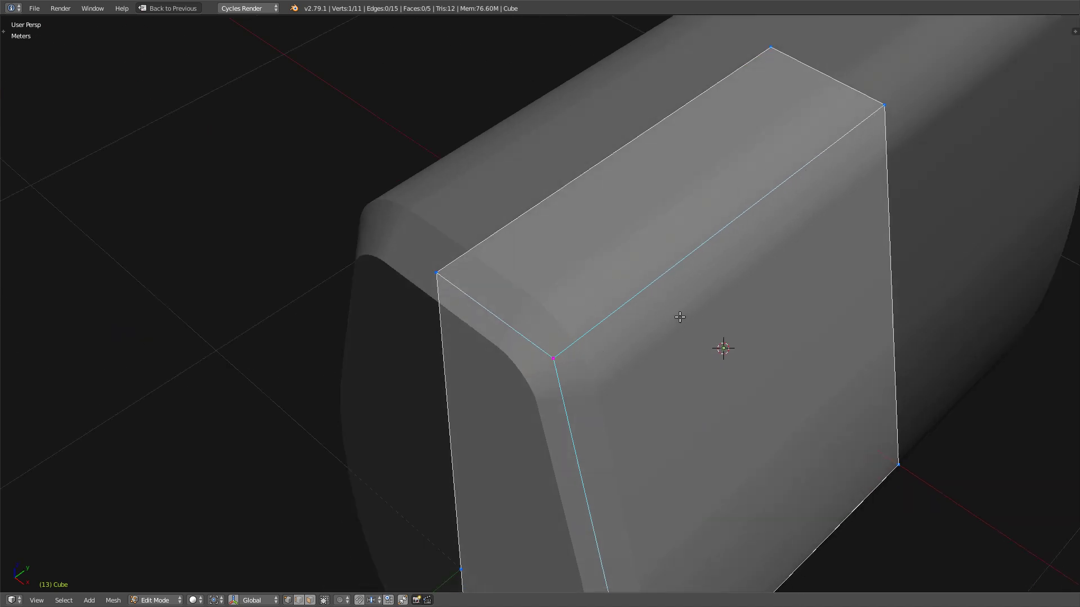
Try rounding the end chamfer with several segments.
key("Tab")
key("ctrl+z")
key("ctrl+z")
key("ctrl+z")
key("ctrl+z")
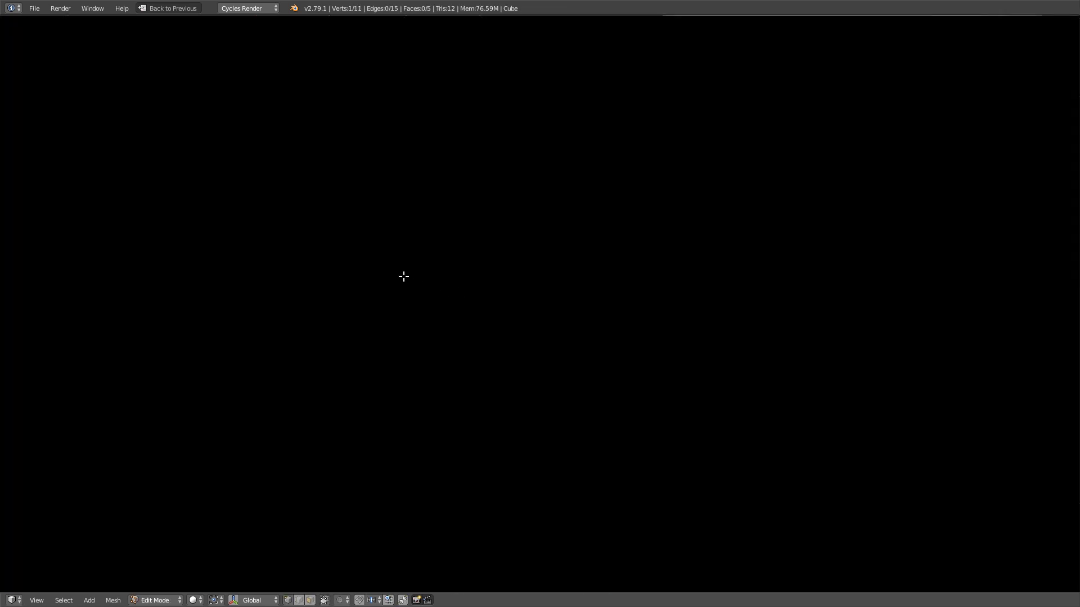
right_click(424, 290)
key("Tab")
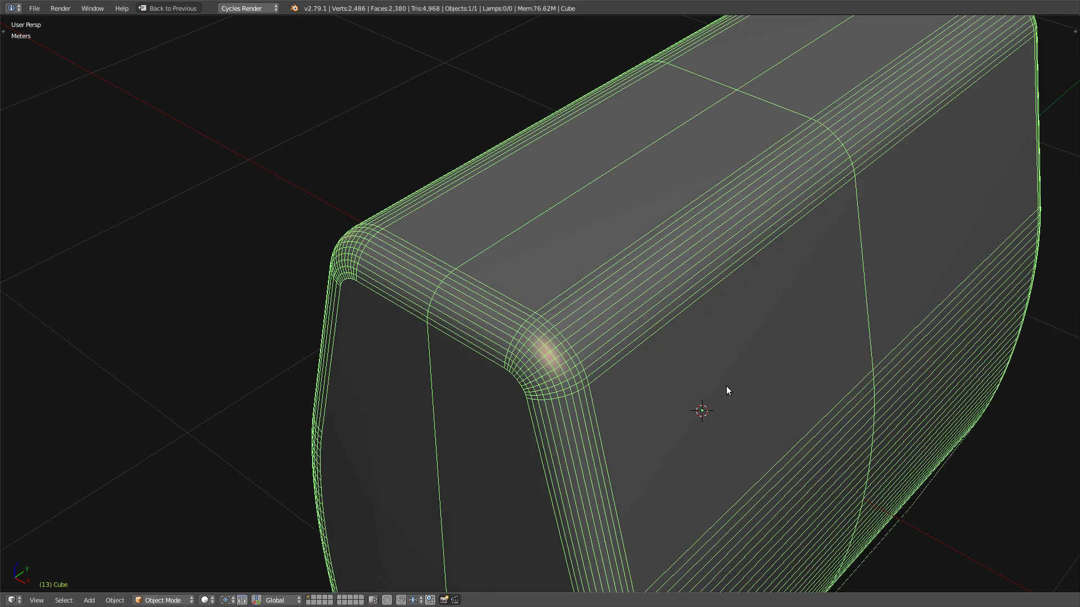
Return the end bevel to a flat single-segment chamfer.
key("Tab")
middle_click_drag(686, 373, 787, 308)
key("Tab")
scroll(667, 327, "down", 4)
key("Tab")
key("Tab")
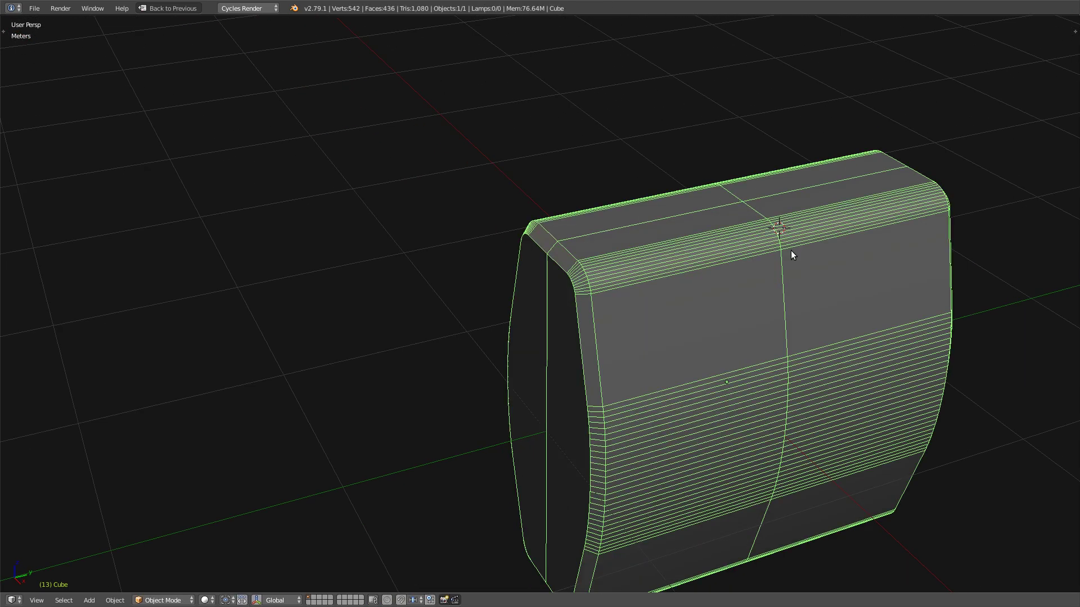
Add a cube at the 3D cursor on the body's top edge and scale it down to about a quarter.
key("shift+a")
left_click(817, 263)
middle_click_drag(718, 289, 652, 305, "shift")
middle_click_drag(652, 305, 852, 339)
key("s")
key("shift+y")
right_click(754, 300)
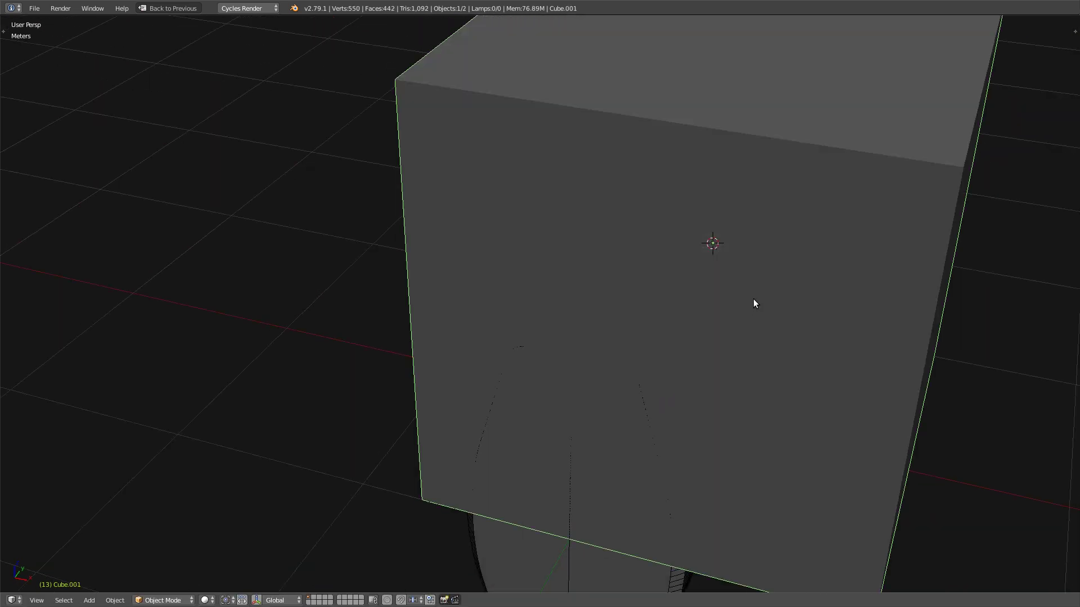
key("s")
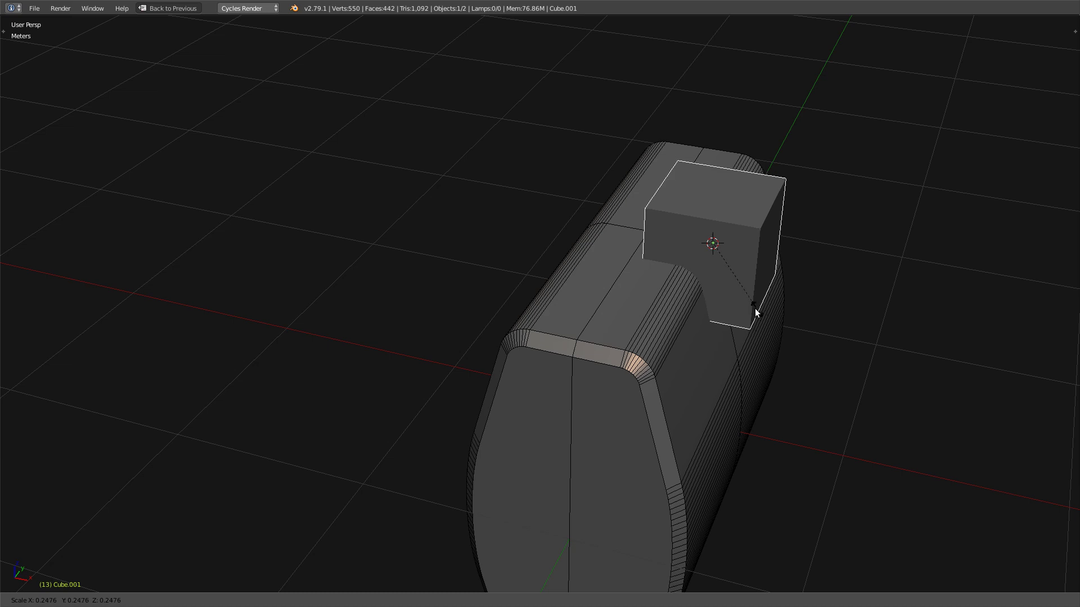
left_click(749, 299)
Taper the small cube by scaling its bottom face down along the local Y axis.
middle_click_drag(802, 309, 710, 265)
scroll(667, 253, "up", 4)
key("Tab")
right_click(771, 311)
key("s")
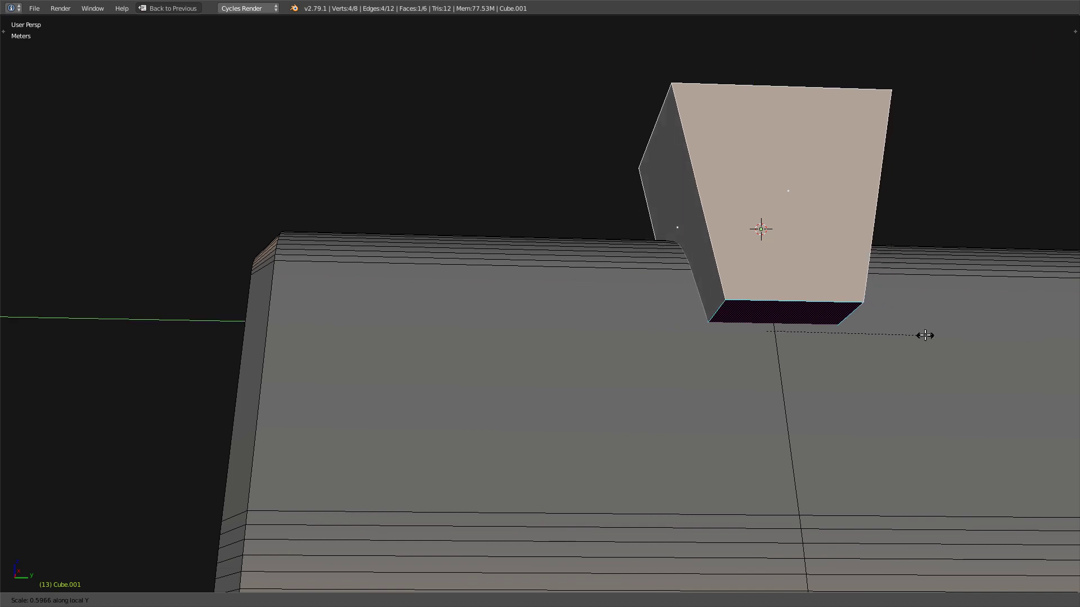
left_click(911, 331)
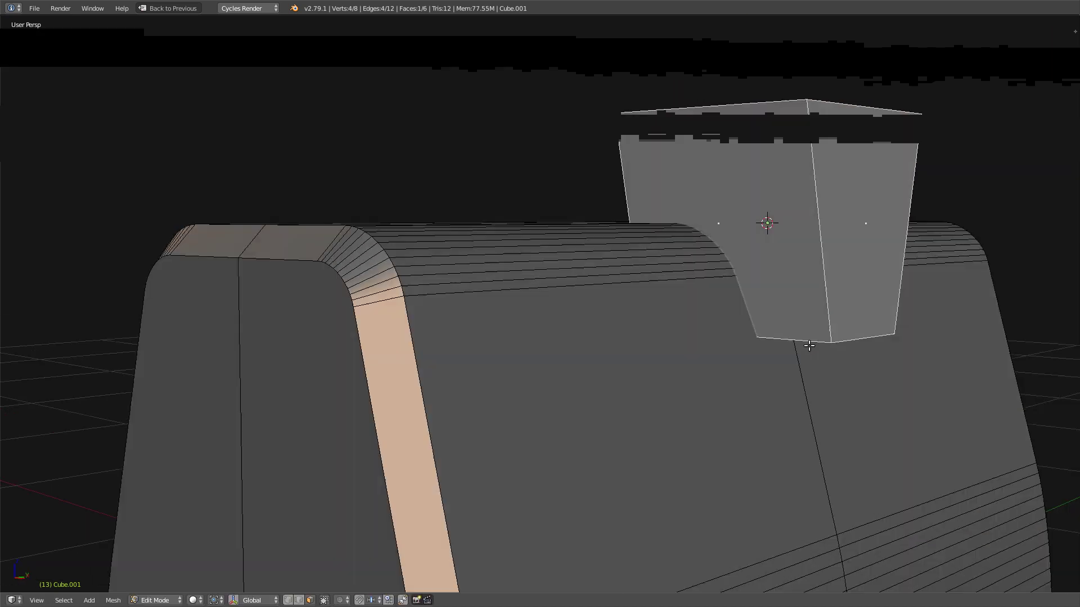
Subdivide all faces of the tapered block once.
key("a")
key("w")
left_click(809, 346)
key("Tab")
key("ctrl+alt+q")
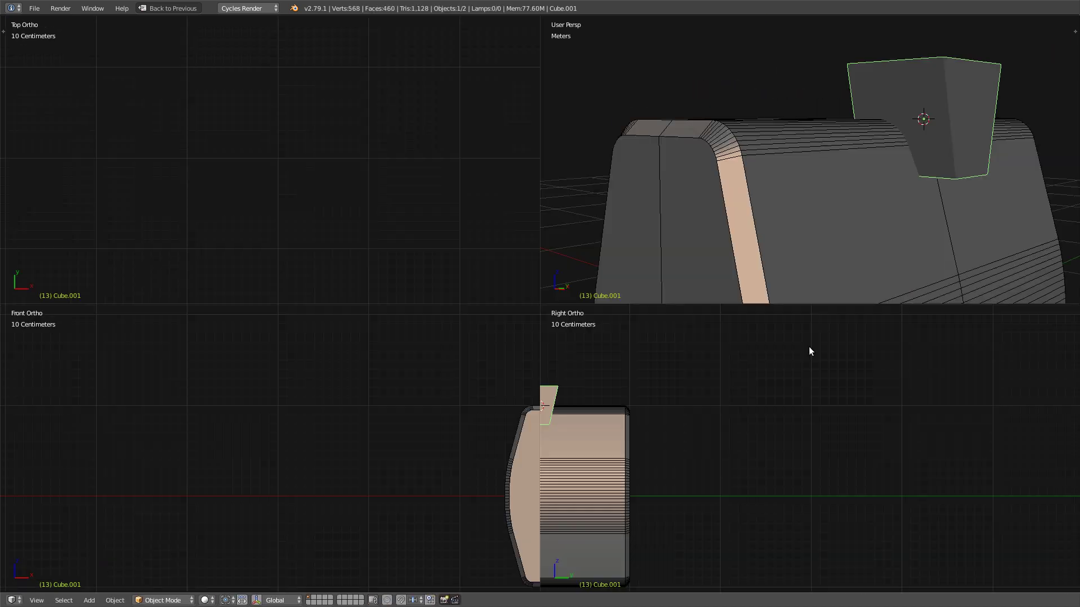
key("ctrl+alt+q")
Bevel two opposite bottom edges of the tapered block with a rounded profile and show the scene in wireframe.
middle_click_drag(695, 290, 660, 257)
key("Tab")
key("ctrl+Tab")
key("2")
right_click(792, 307, "alt")
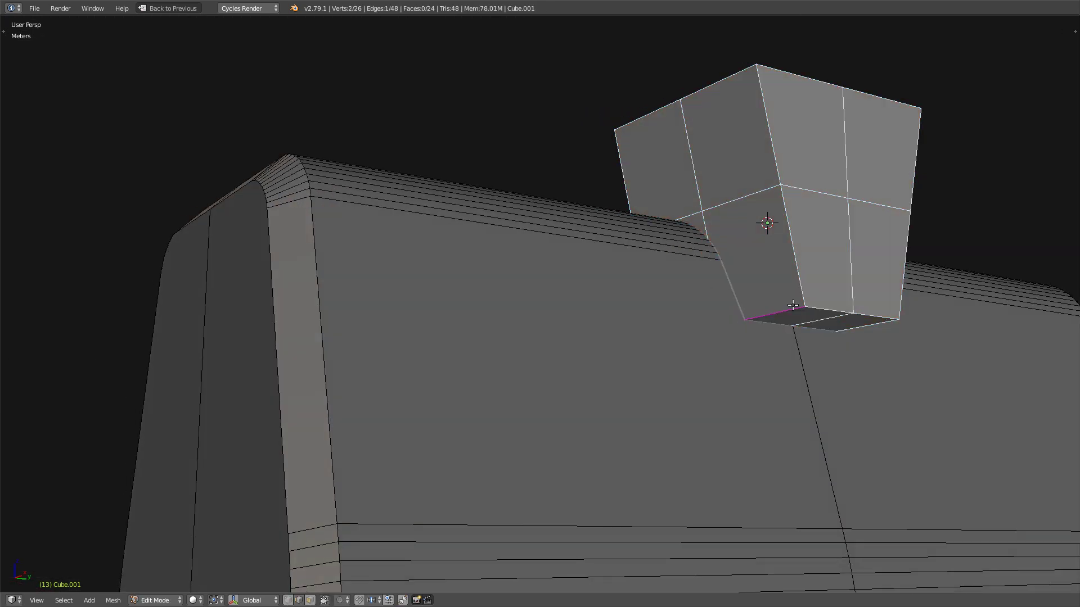
right_click(861, 326, "alt+shift")
middle_click_drag(839, 316, 875, 359)
key("z")
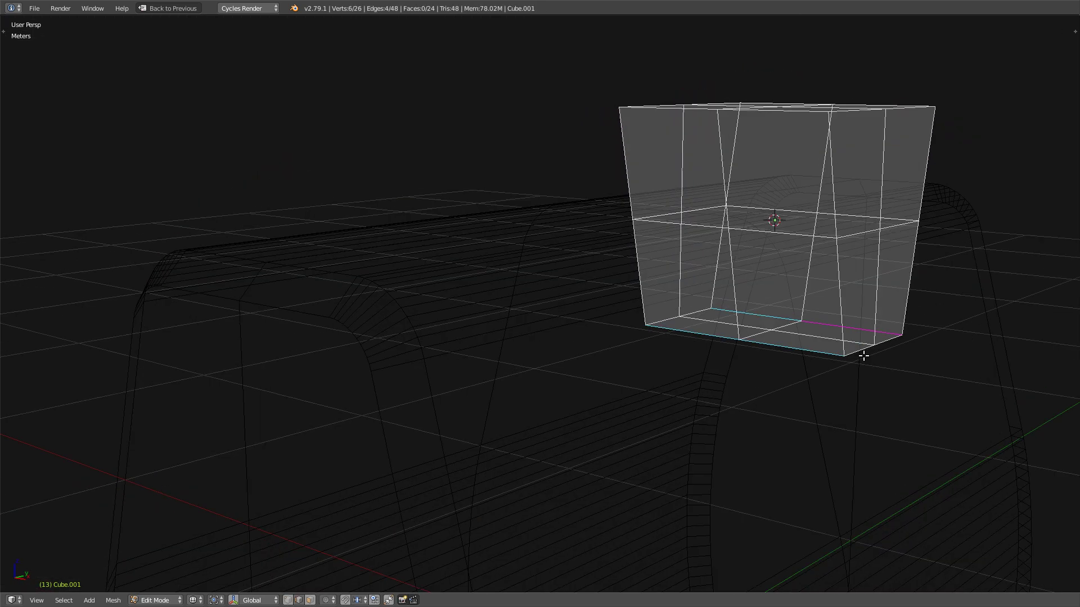
key("Tab")
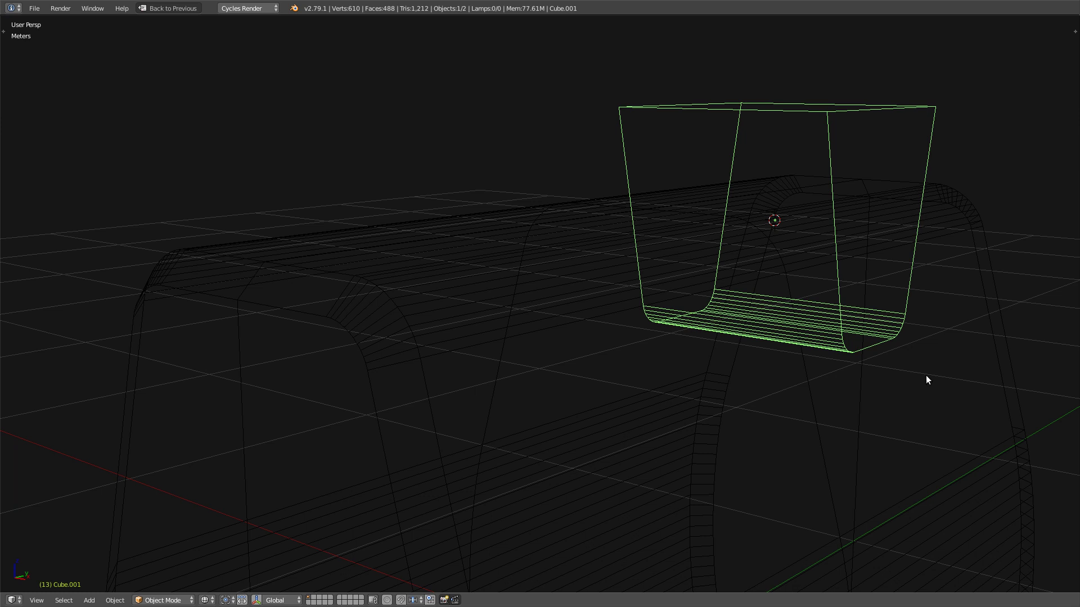
Narrow the rounded block along its local X axis to about 0.6 of its width.
key("Tab")
middle_click_drag(626, 284, 776, 326)
key("Tab")
key("s")
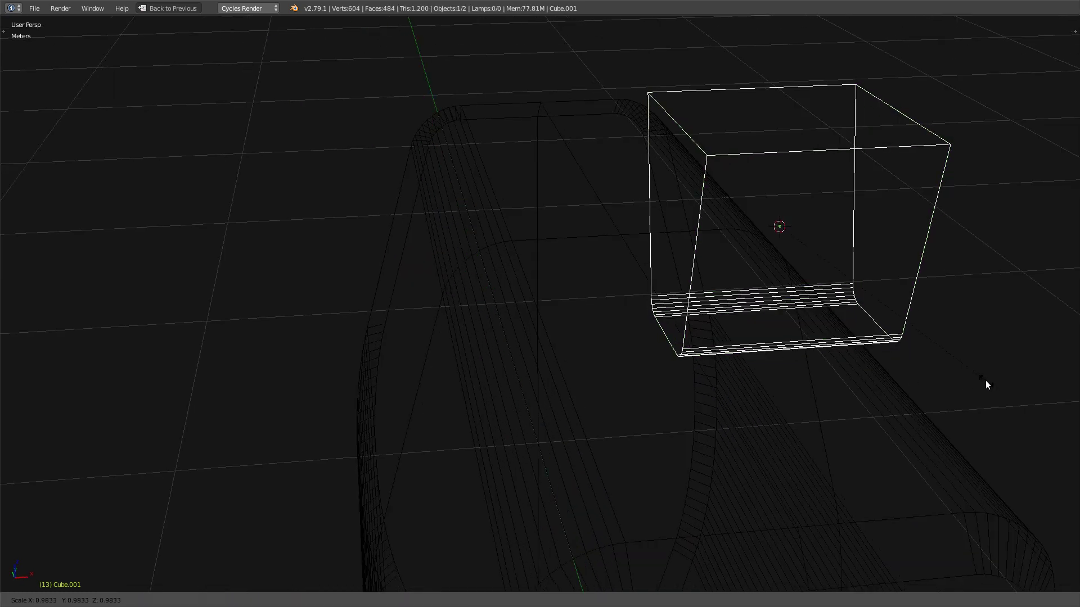
key("x")
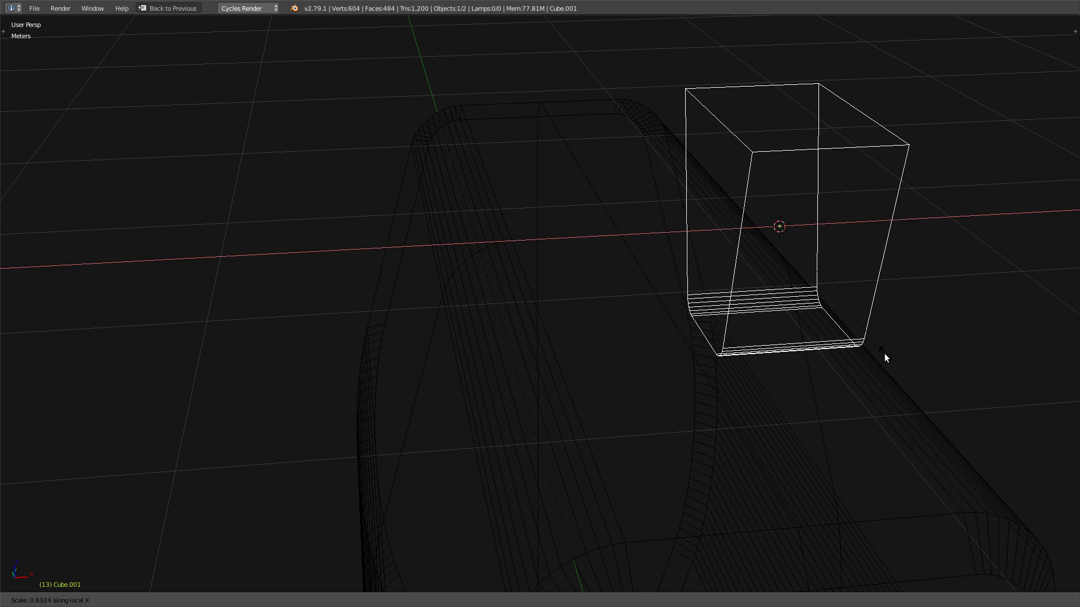
left_click(786, 334)
middle_click_drag(786, 336, 788, 321)
key("Tab")
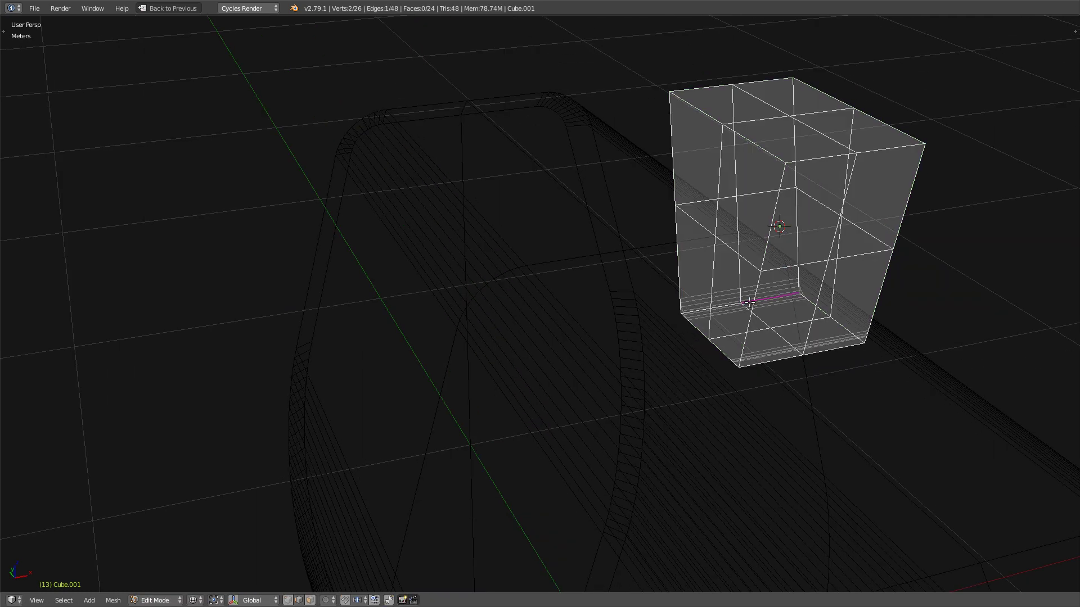
Isolate the tapered block in solid view and round its vertical corner edges with a bevel, then return to the full scene.
key("z")
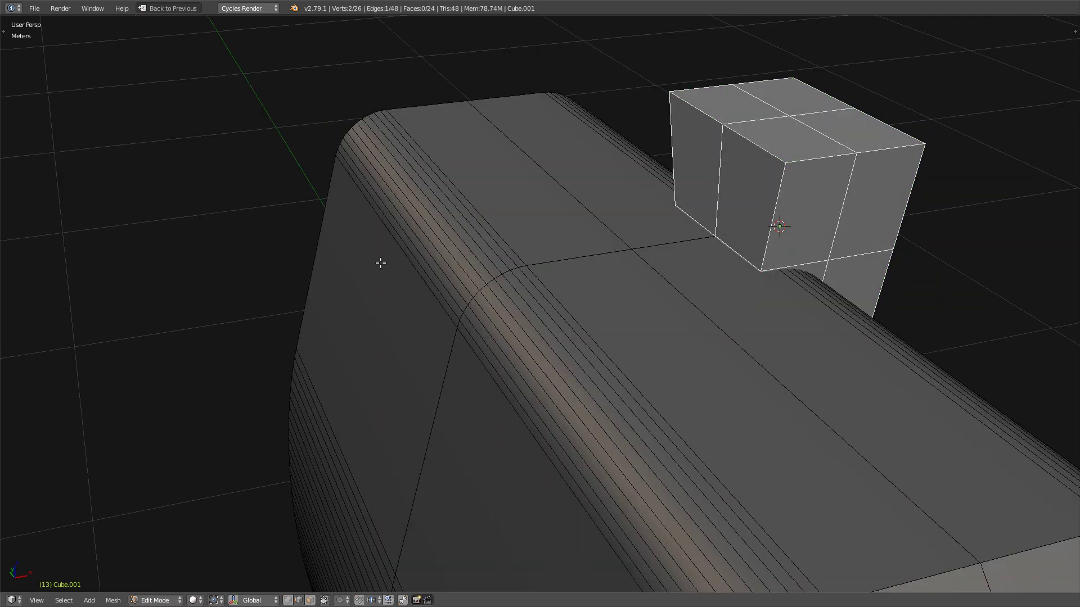
key("KP_Divide")
left_click(393, 465, "ctrl")
middle_click_drag(393, 465, 456, 434)
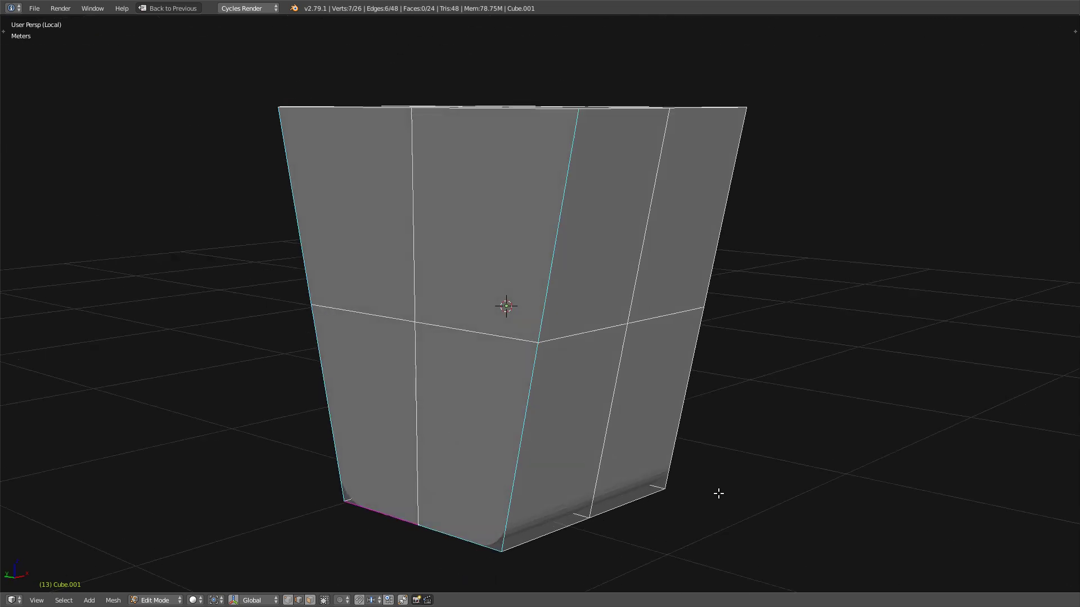
key("Tab")
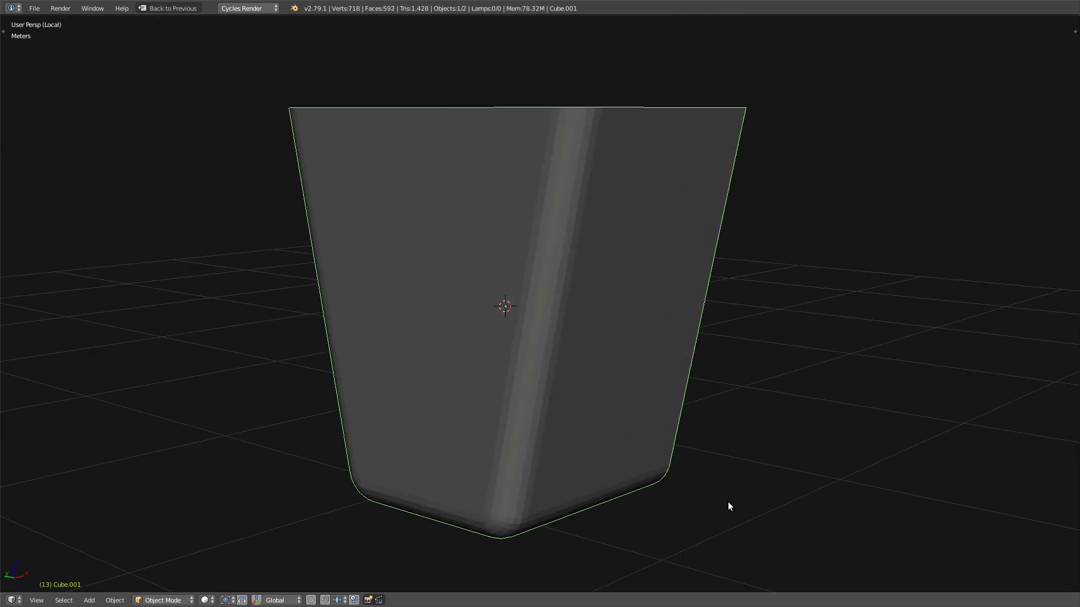
key("ctrl+z")
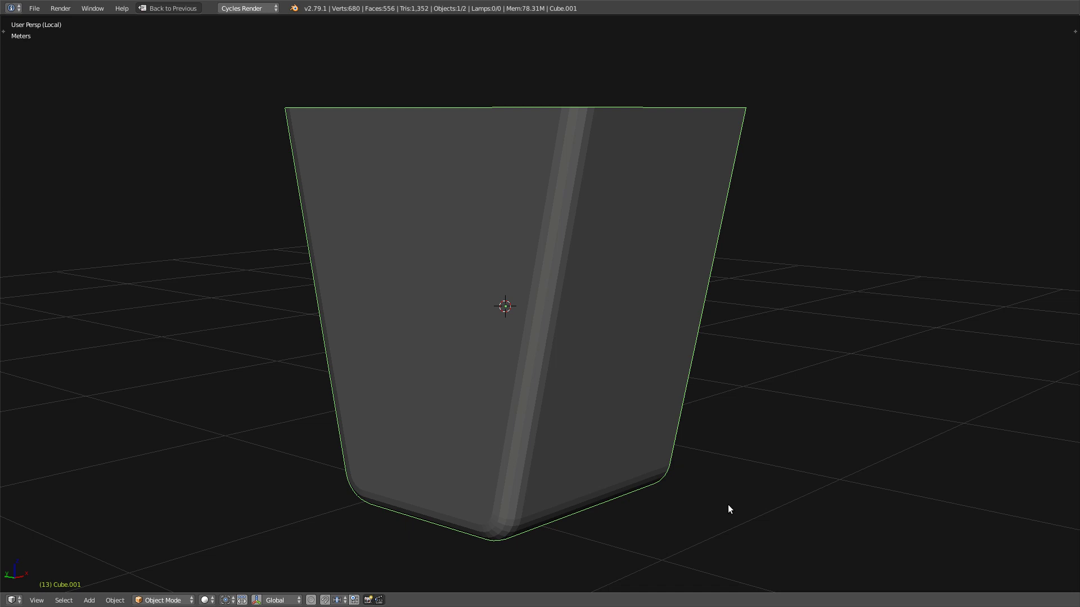
key("ctrl+shift+z")
key("Tab")
middle_click_drag(591, 462, 524, 451)
key("Tab")
key("KP_Divide")
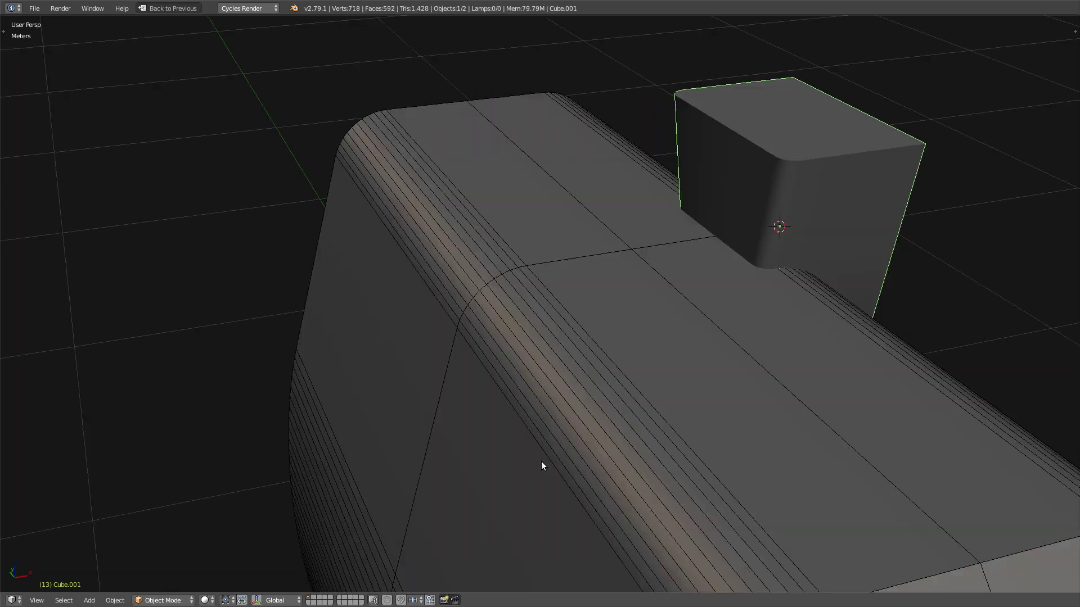
Cut the tapered block out of the body's upper edge with a Boolean difference.
scroll(541, 465, "down", 5)
middle_click_drag(585, 465, 662, 427)
right_click(581, 407, "shift")
key("ctrl+z")
Widen the notch cutter along its local Y axis to about 1.82 times its size.
key("s")
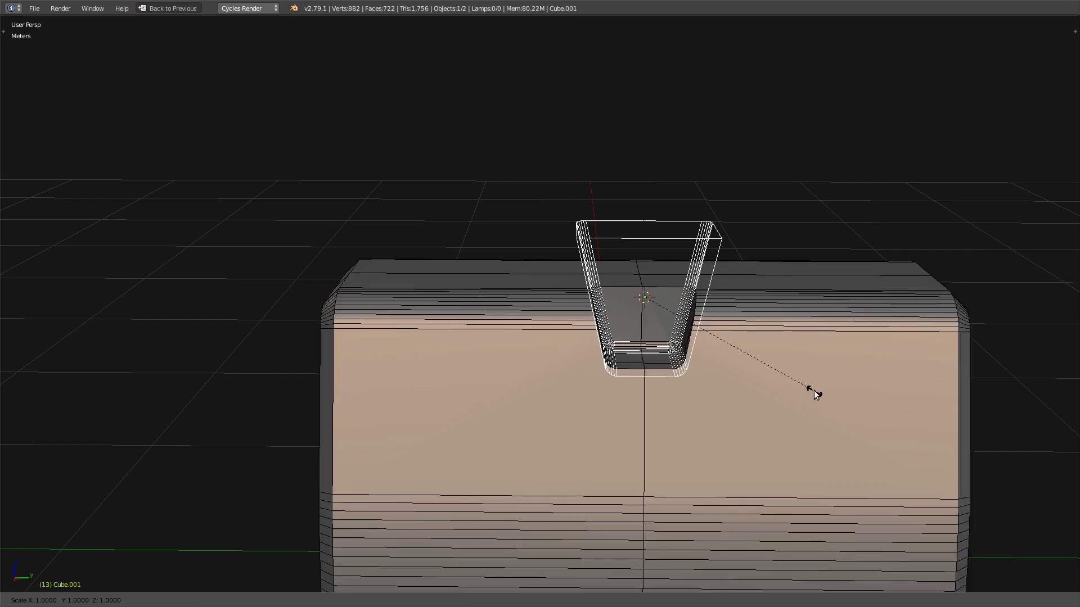
key("y")
key("y")
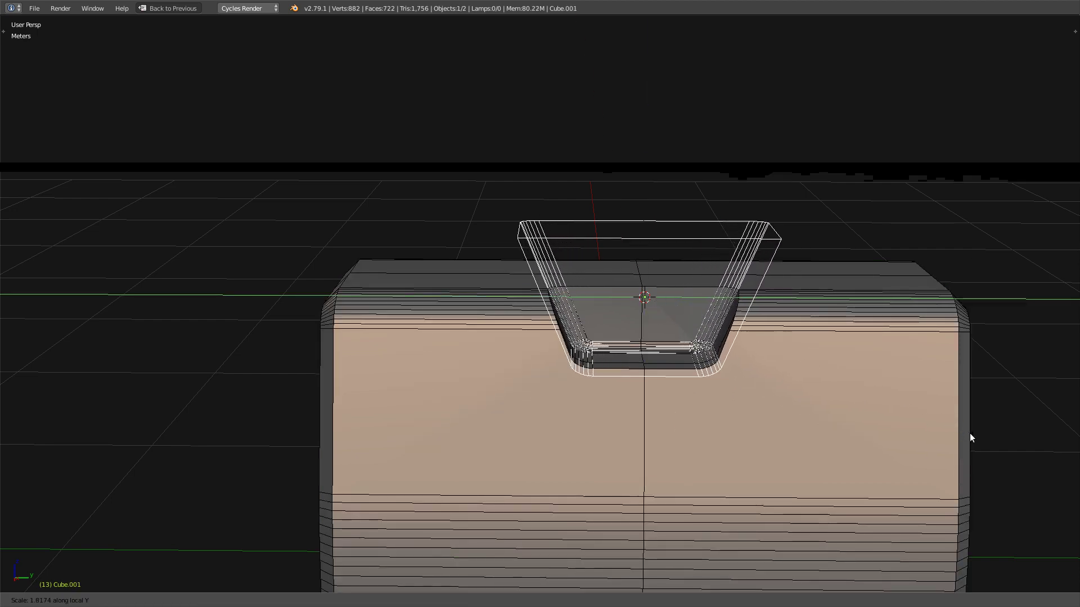
left_click(970, 434)
middle_click_drag(774, 378, 599, 343)
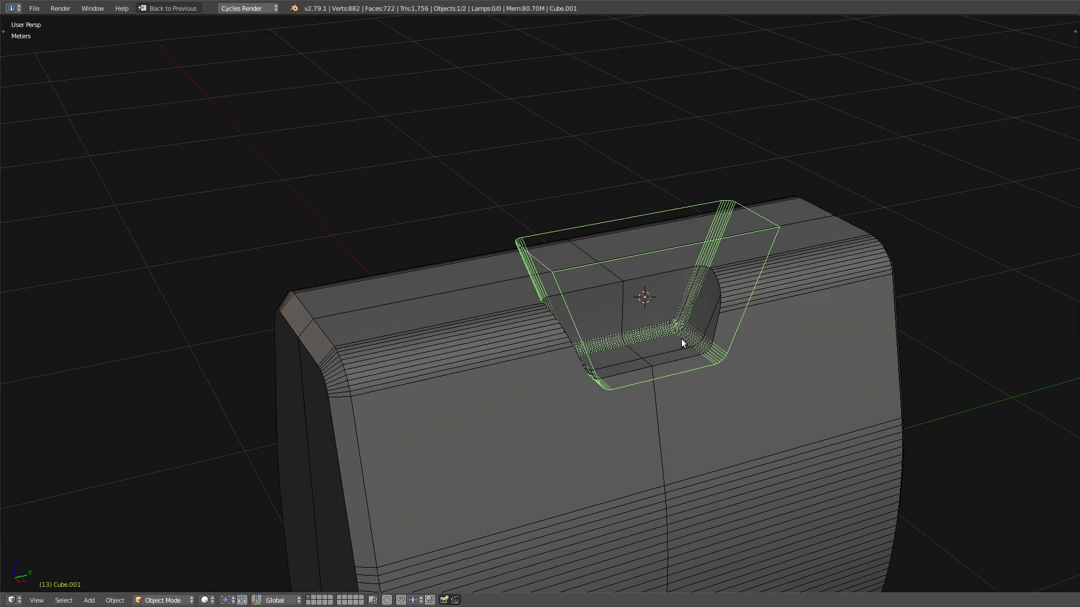
key("F6")
middle_click_drag(686, 302, 682, 351)
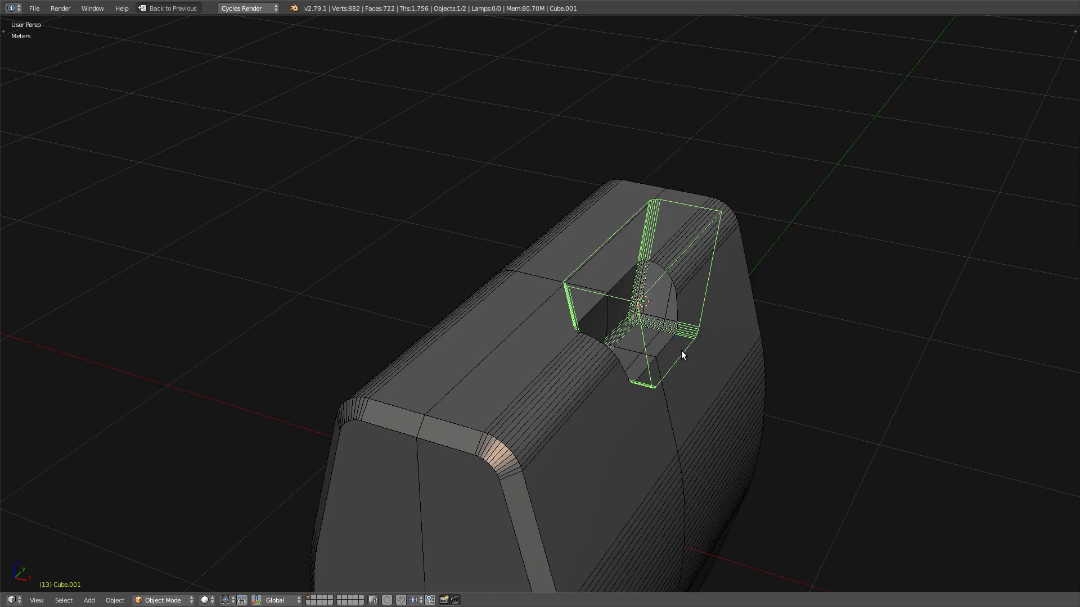
middle_click_drag(674, 393, 643, 365)
Mirror the notch cutter across the X and Z axes, using the body (Cube) as the mirror object.
key("ctrl+space")
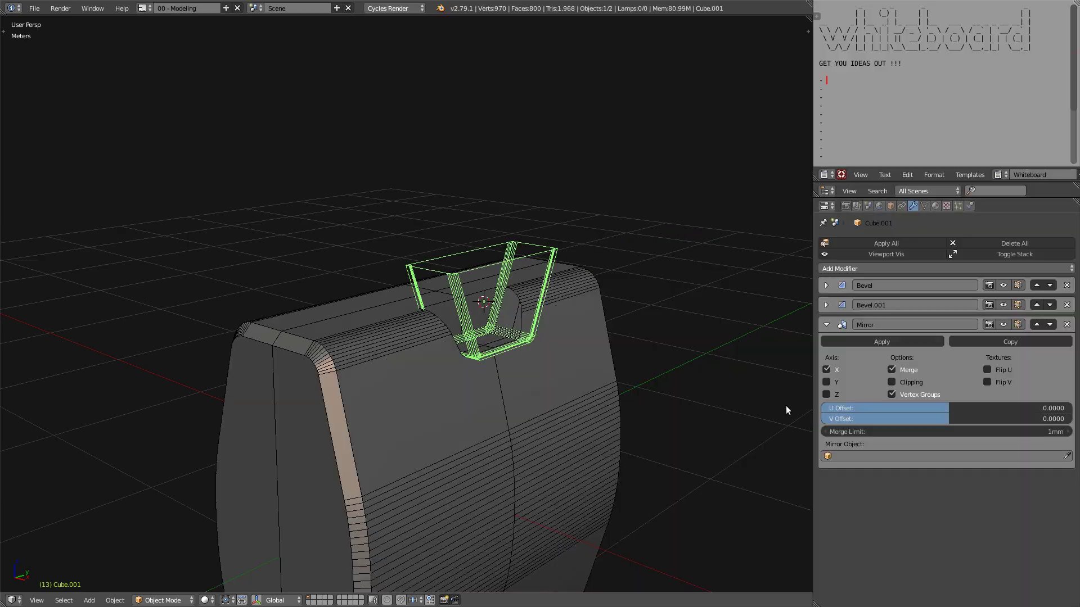
left_click(838, 456)
left_click(844, 470)
left_click(826, 394)
Snap the 3D cursor to the middle vertex of the body's narrow end face.
middle_click_drag(592, 403, 504, 408)
right_click(504, 407)
key("shift+space")
mouse_move(552, 433)
middle_mouse_down("ctrl")
mouse_move(568, 547)
mouse_move(583, 422)
mouse_move(701, 425)
mouse_move(824, 461)
mouse_move(605, 429)
mouse_move(539, 388)
mouse_move(562, 376)
middle_mouse_up("ctrl")
key("alt+shift+z")
key("shift+z")
middle_click_drag(472, 381, 504, 378)
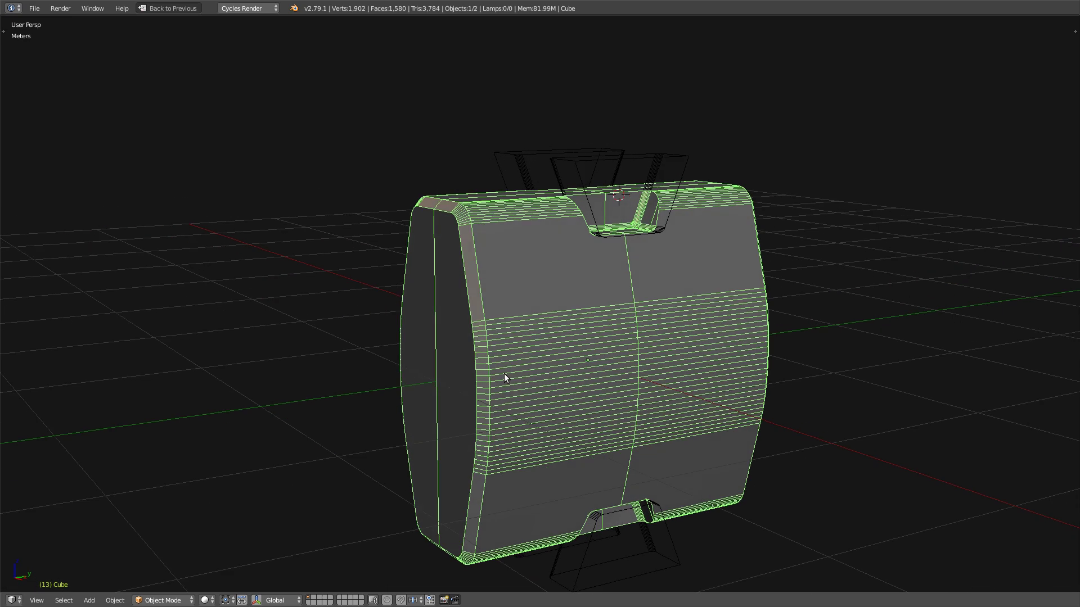
key("Tab")
right_click(435, 386, "shift")
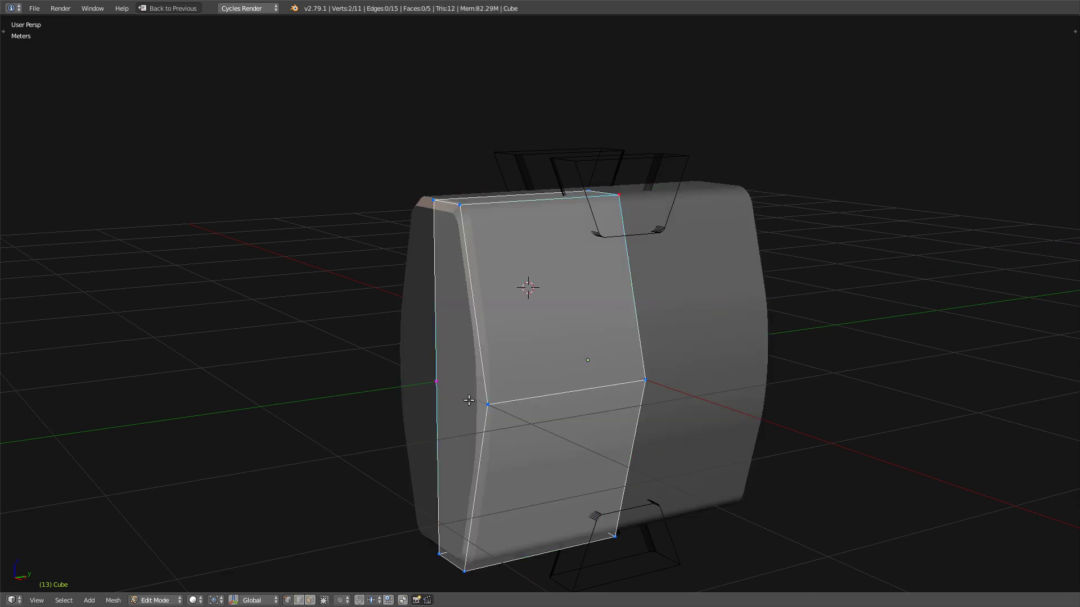
middle_click_drag(462, 401, 454, 403)
key("shift+s")
left_click(454, 403)
Add a cube at the end face and scale it down on Y and Z into a slim bar along X.
key("Tab")
key("shift+a")
mouse_move(454, 403)
left_click(491, 173)
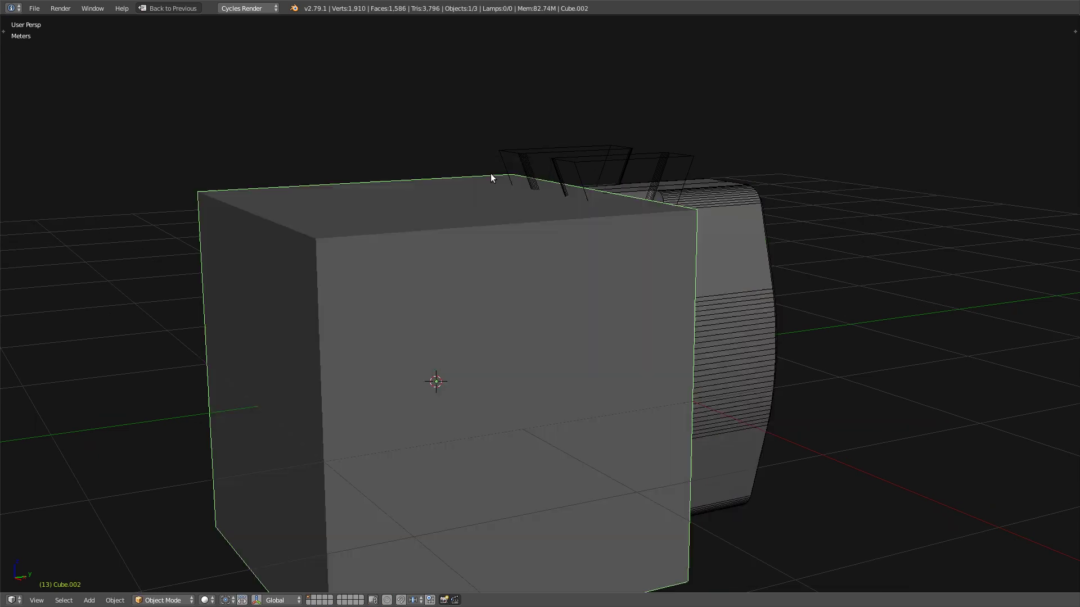
key("s")
key("shift+x")
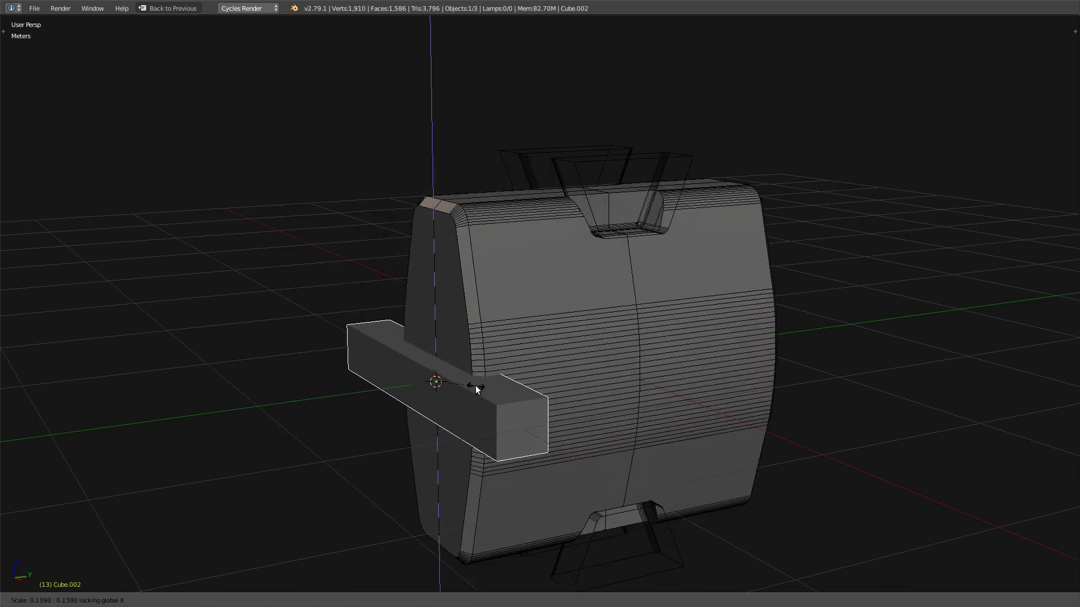
left_click(492, 394)
middle_click_drag(495, 396, 674, 437)
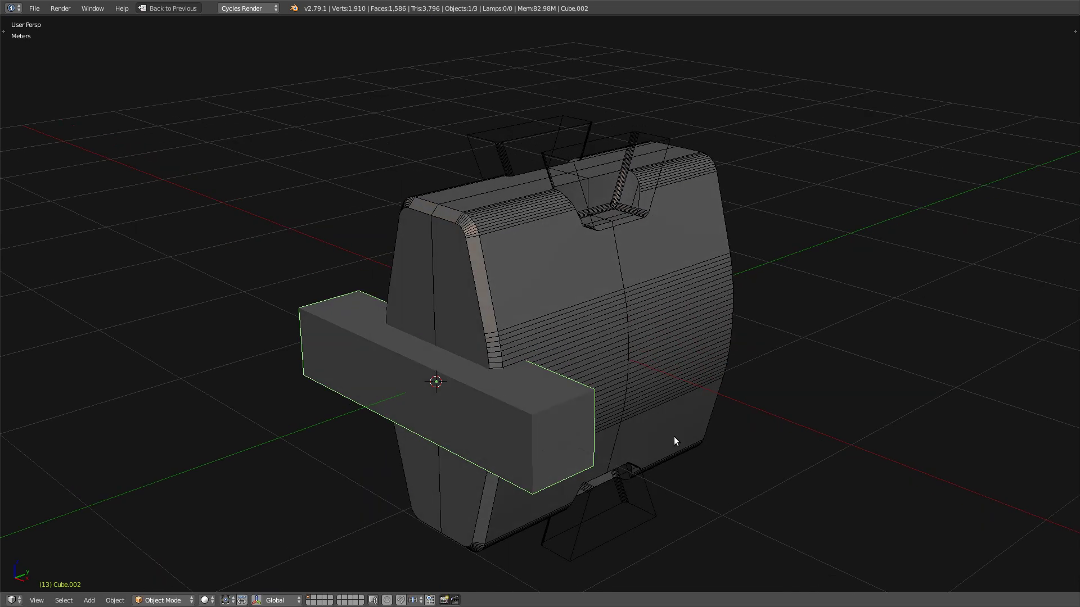
key("s")
left_click(589, 417)
Subdivide the bar once and bevel its two inner lengthwise edges with a rounded profile.
middle_click_drag(558, 423, 461, 421)
key("Tab")
key("w")
left_click(444, 429)
right_click(437, 375)
middle_click_drag(449, 450, 598, 469)
key("Tab")
Cut the bar out of the body's end and mirror the cutter across Y about the body (Cube).
key("ctrl+b")
scroll(606, 478, "up", 1)
middle_click_drag(510, 452, 507, 396)
key("ctrl+space")
left_click(856, 437)
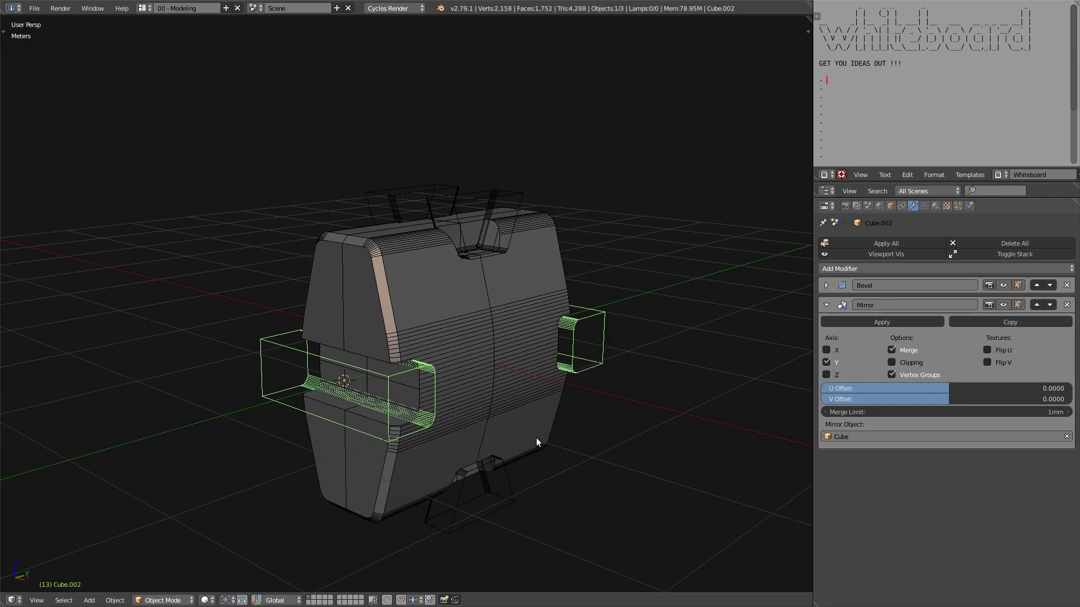
middle_click_drag(535, 437, 454, 455)
key("ctrl+space")
Add a cube at the body's centre and scale it down on Y and Z, keeping its X length.
middle_click_drag(571, 465, 633, 422)
right_click(641, 409)
key("shift+a")
mouse_move(640, 426)
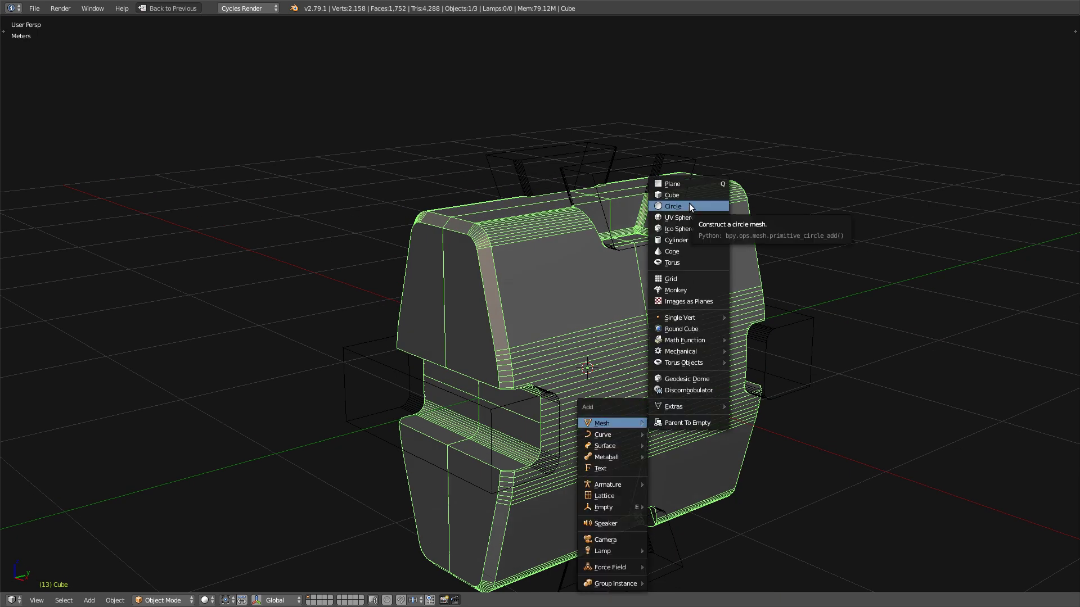
left_click(675, 195)
key("s")
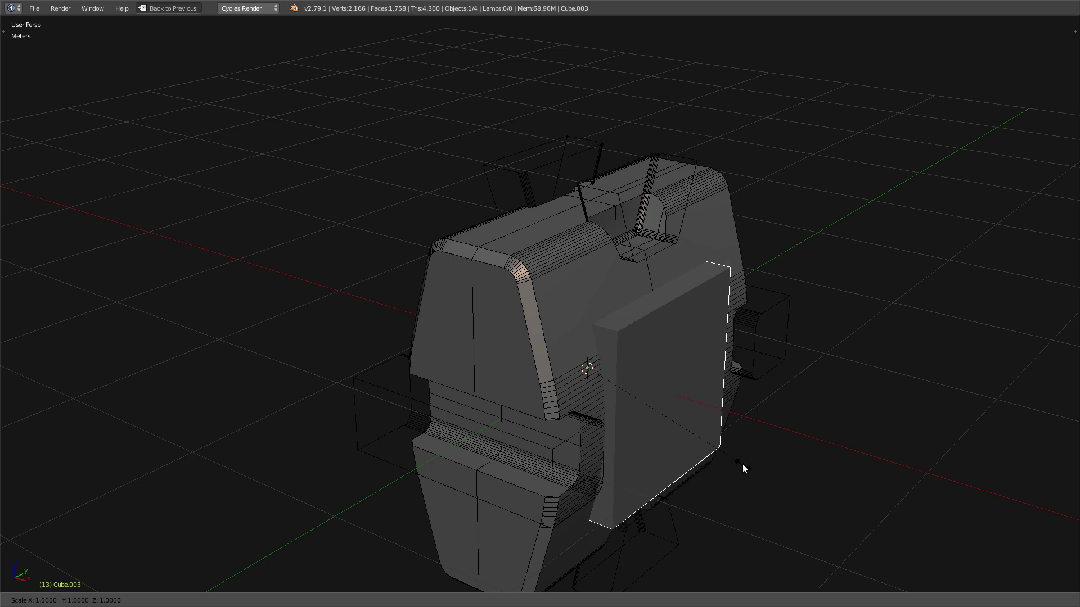
key("shift+x")
left_click(817, 424)
Widen the central block along the Y axis into a rectangle.
middle_click_drag(818, 424, 585, 376)
key("s")
key("y")
left_click(887, 459)
Subdivide all faces of the central block once.
key("Tab")
key("a")
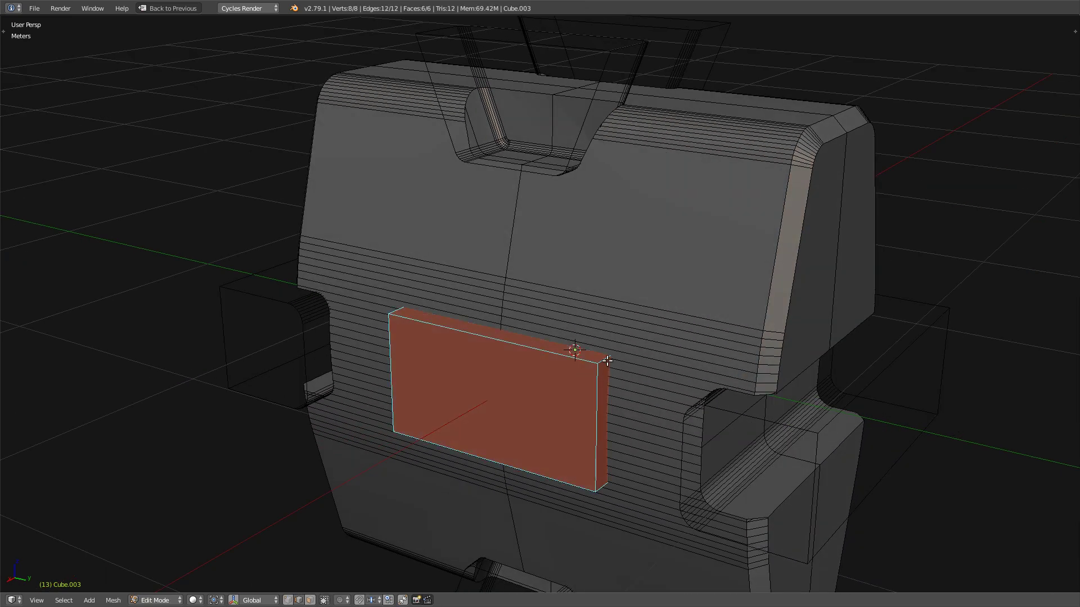
key("w")
key("s")
Bevel the four X-direction corner edges of the central block with a rounded profile.
right_click(602, 361)
middle_click_drag(425, 459, 547, 458)
right_click(514, 434, "shift")
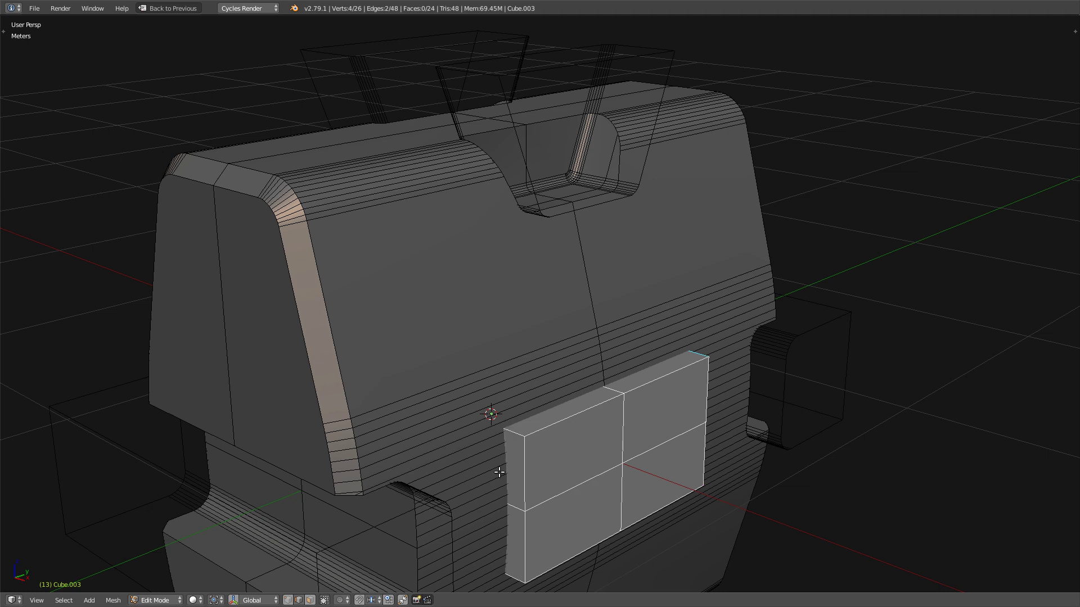
right_click(510, 581, "alt+shift")
middle_click_drag(602, 563, 685, 538)
key("Tab")
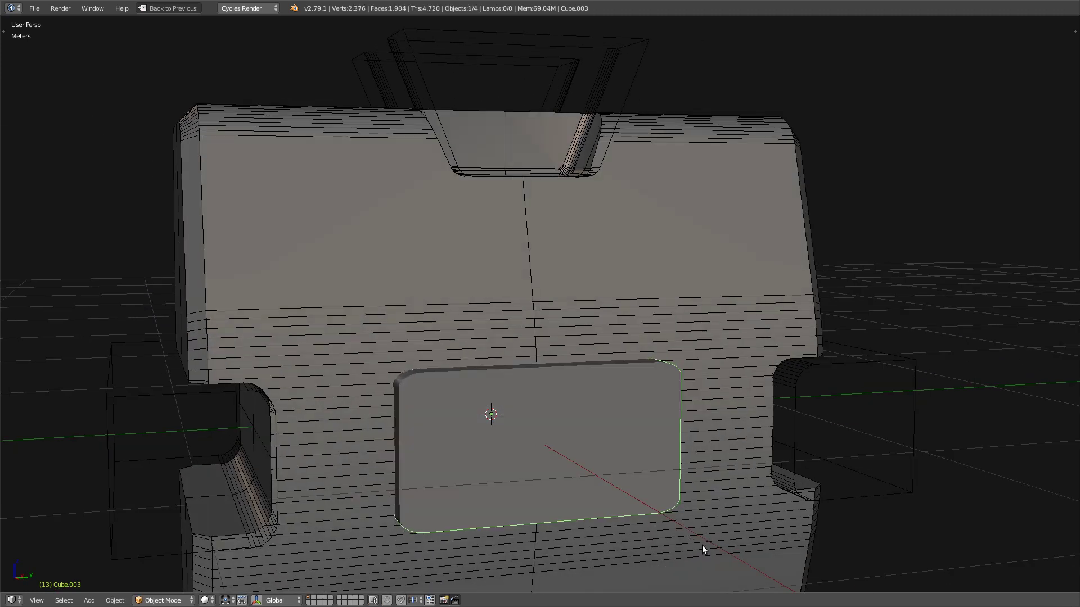
key("Tab")
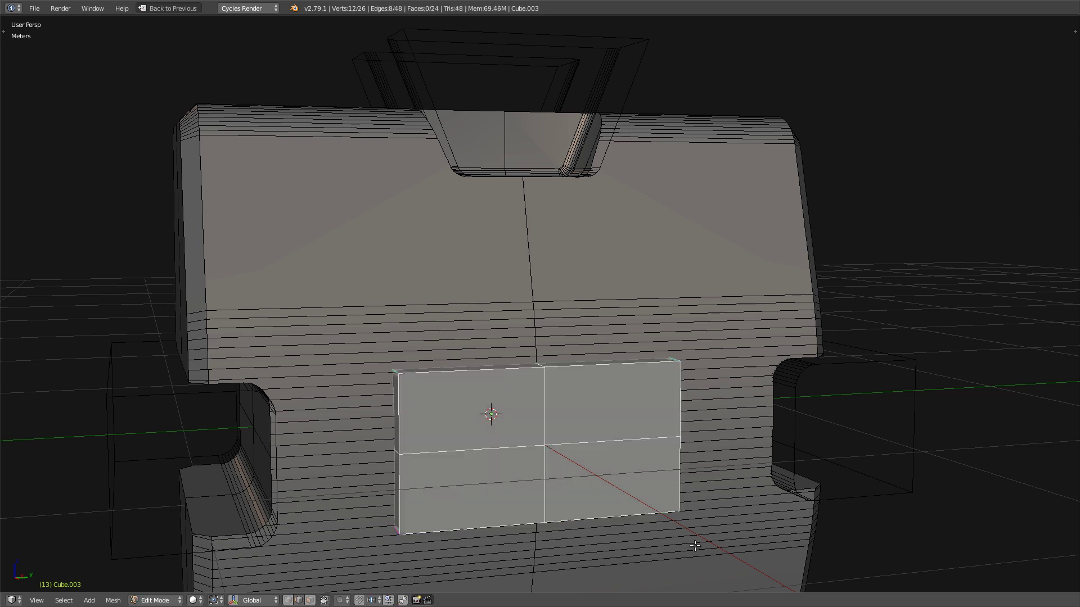
key("Tab")
middle_click_drag(694, 545, 599, 541)
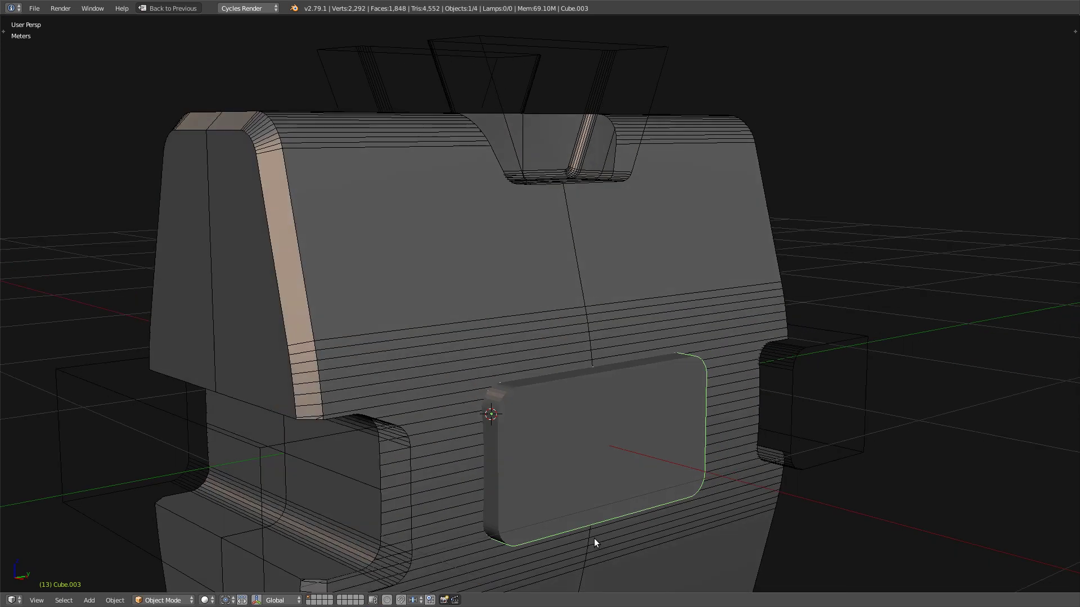
Cut the rounded central block through the body with a Boolean difference to make a window opening.
right_click(506, 348, "shift")
key("ctrl+KP_Subtract")
middle_click_drag(511, 377, 489, 371)
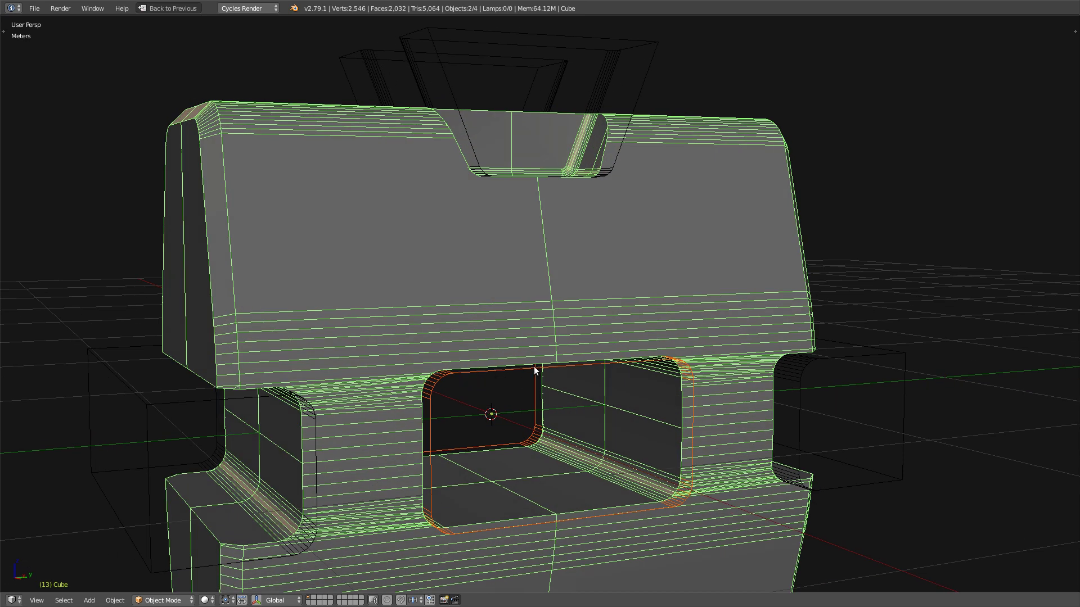
Set the solver of the body's BTool_Cube.003 Boolean modifier to BMesh.
key("ctrl+space")
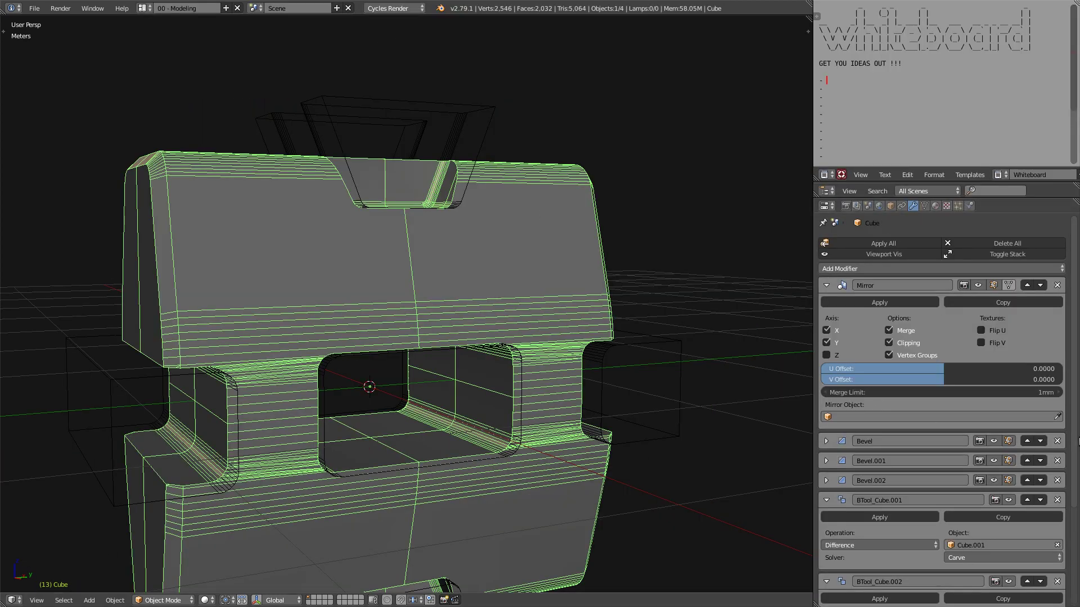
scroll(956, 478, "down", 5)
left_click(1002, 590)
left_click(1007, 575)
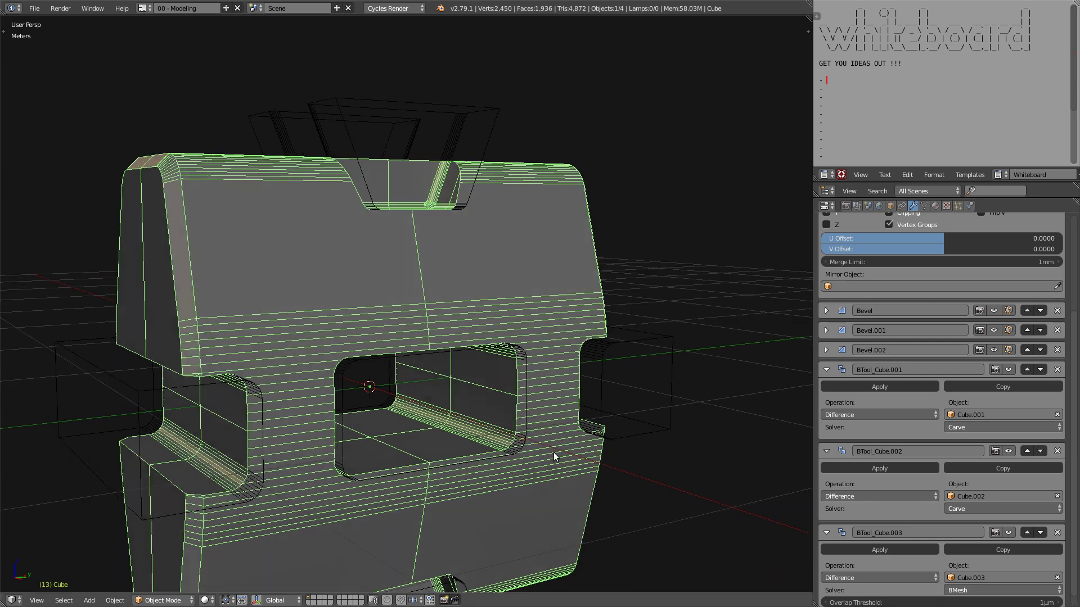
key("ctrl+space")
Examine the shading around the central window and end slots with the wireframe overlay hidden.
middle_click_drag(635, 484, 663, 461)
scroll(645, 474, "down", 3)
key("alt+shift+z")
key("alt+shift+z")
middle_click_drag(495, 454, 586, 314)
middle_click_drag(558, 273, 528, 268)
key("alt+shift+z")
scroll(497, 426, "up", 6)
scroll(539, 240, "down", 9)
scroll(549, 224, "up", 7)
middle_click_drag(558, 219, 534, 169)
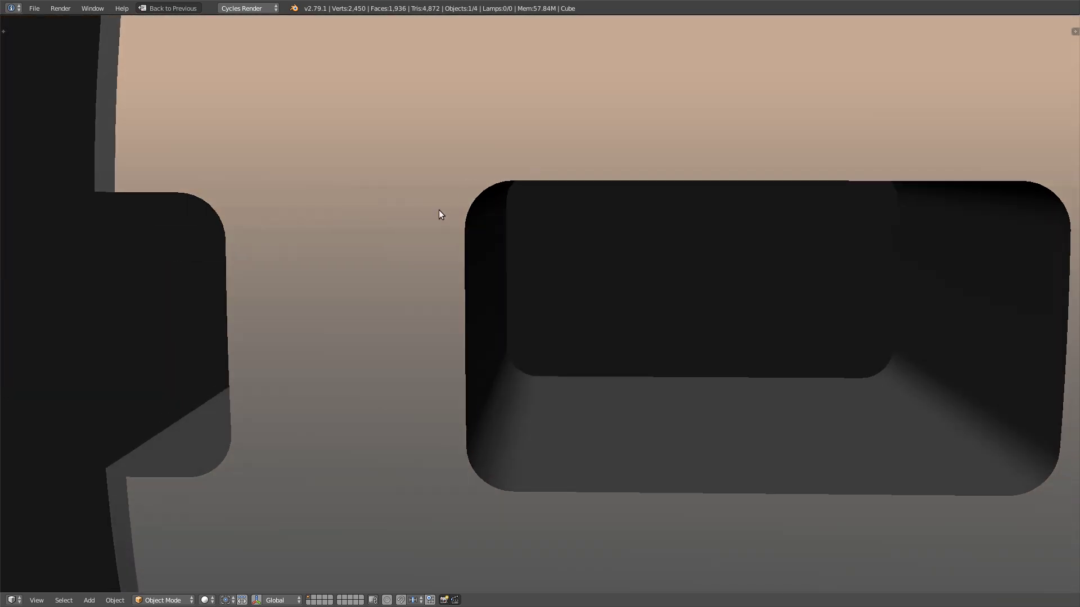
middle_click_drag(396, 265, 478, 326)
scroll(421, 271, "down", 5)
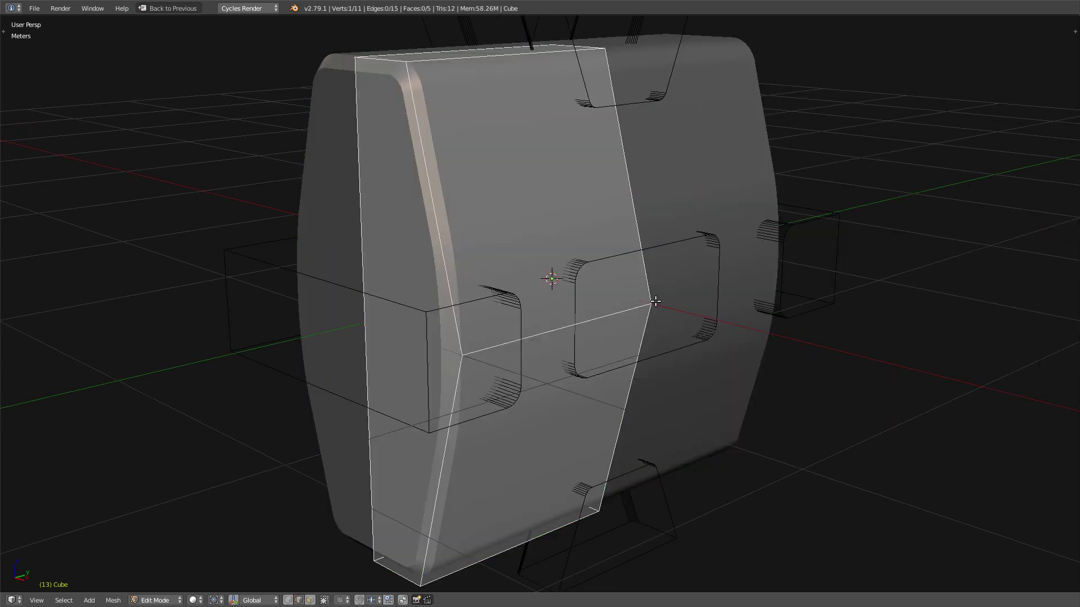
Increase the segment count of the rounded bevel across the body's mid-height bulge and check the cutouts around it.
middle_click_drag(660, 320, 677, 328)
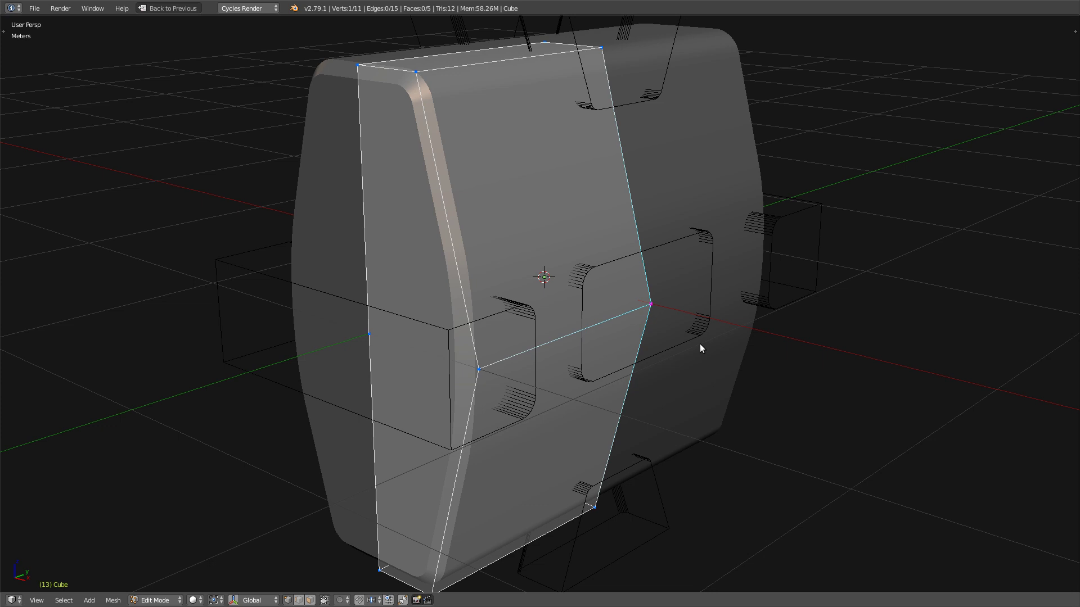
key("Tab")
scroll(699, 347, "up", 6)
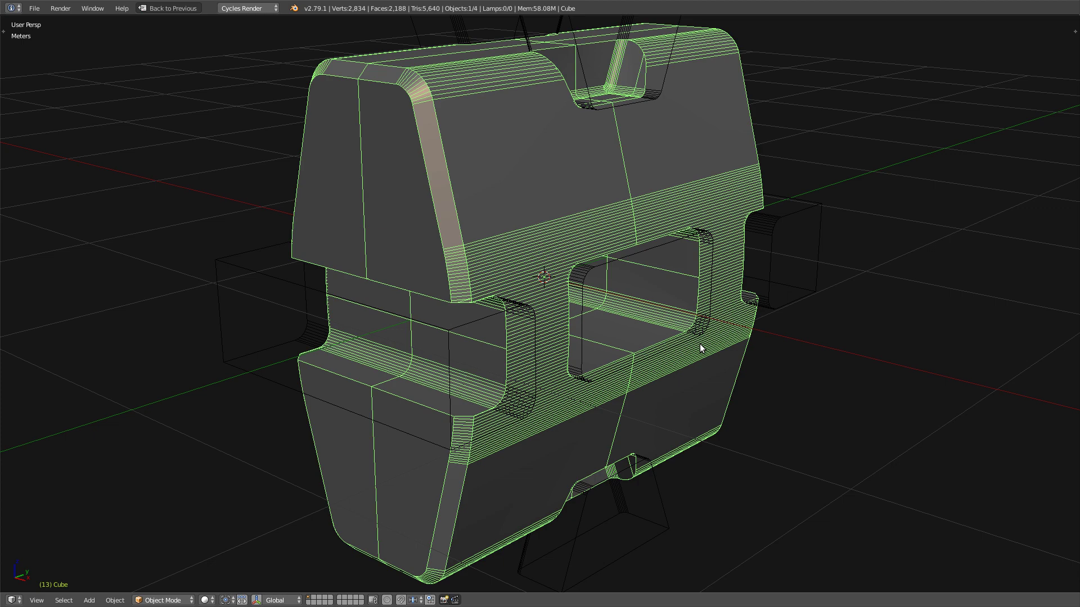
key("Tab")
middle_click_drag(701, 349, 588, 355)
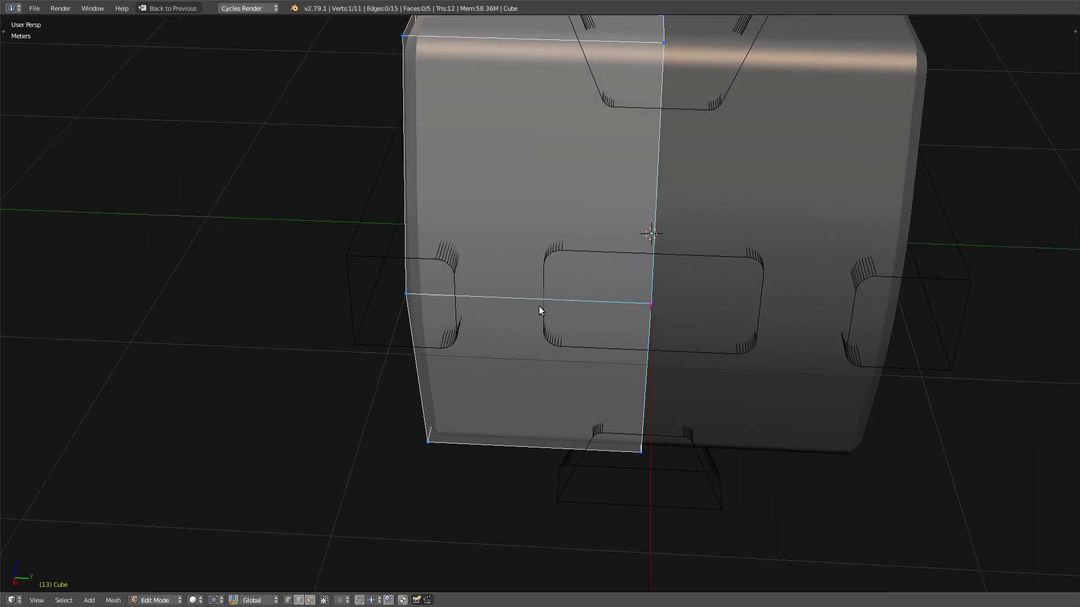
key("Tab")
middle_click_drag(593, 273, 596, 460)
key("Tab")
key("Tab")
scroll(527, 321, "down", 4)
Add a cylinder at the centre of the body's end slot and set it to 64 vertices.
right_click(507, 393)
key("shift+a")
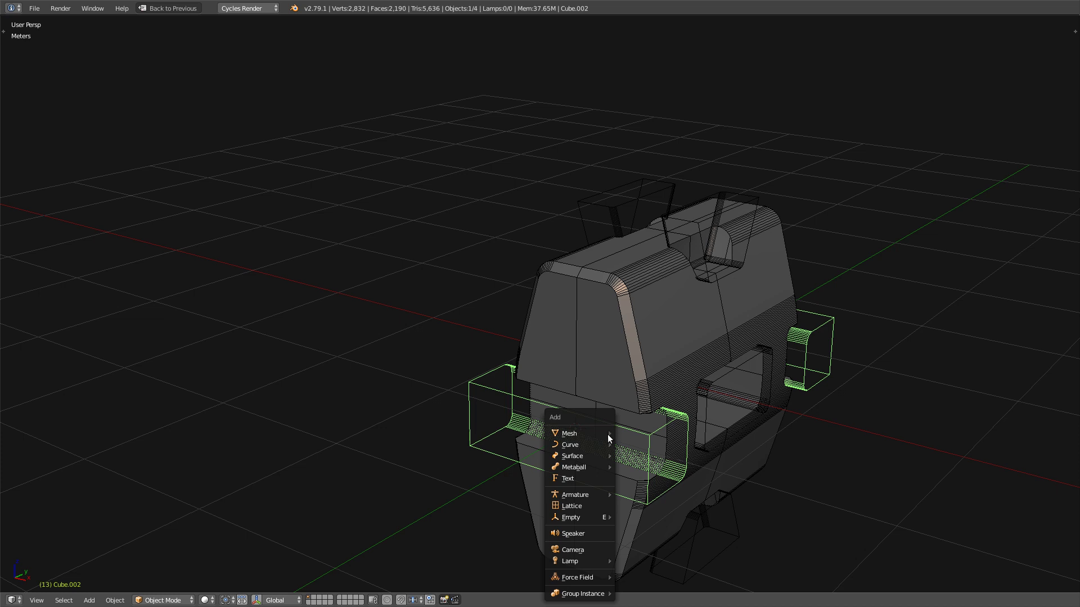
mouse_move(607, 434)
left_click(644, 249)
middle_click_drag(639, 272, 571, 337)
key("F6")
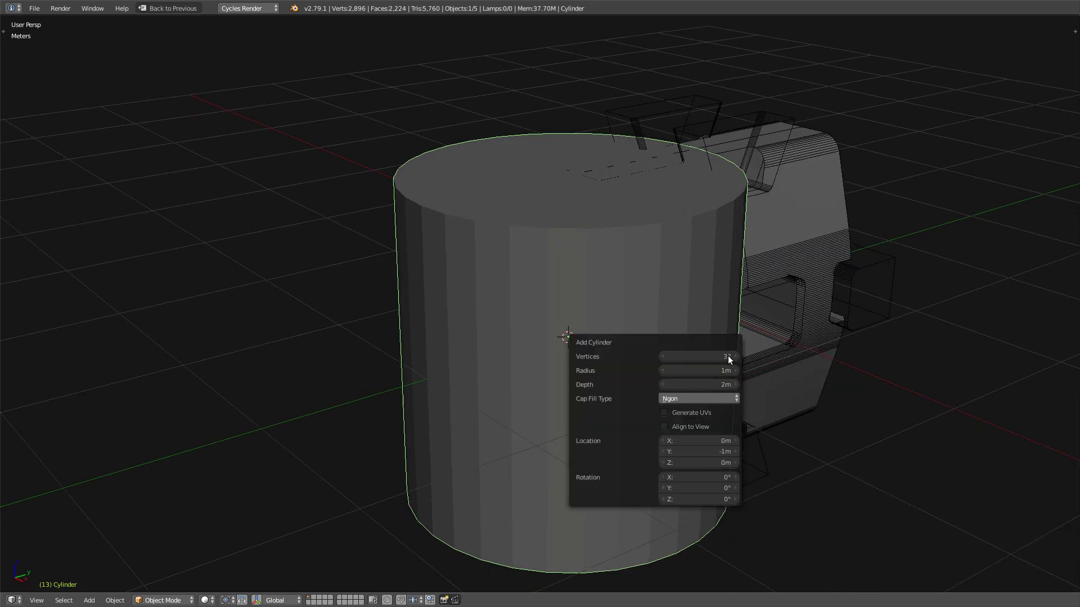
left_click_drag(724, 353, 757, 363)
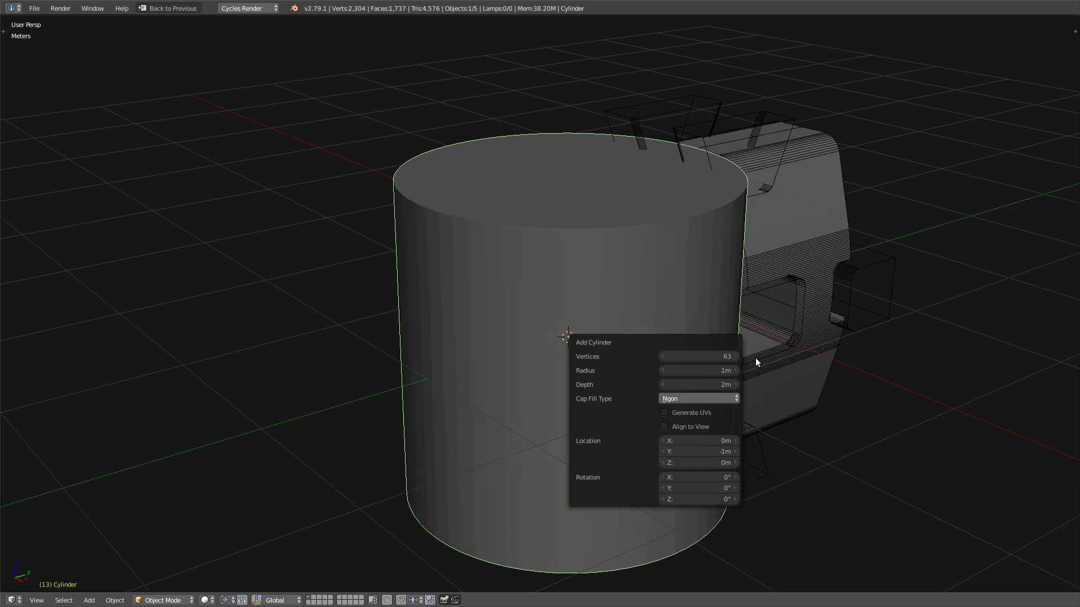
left_click(724, 360)
type("6")
middle_click_drag(629, 327, 489, 380)
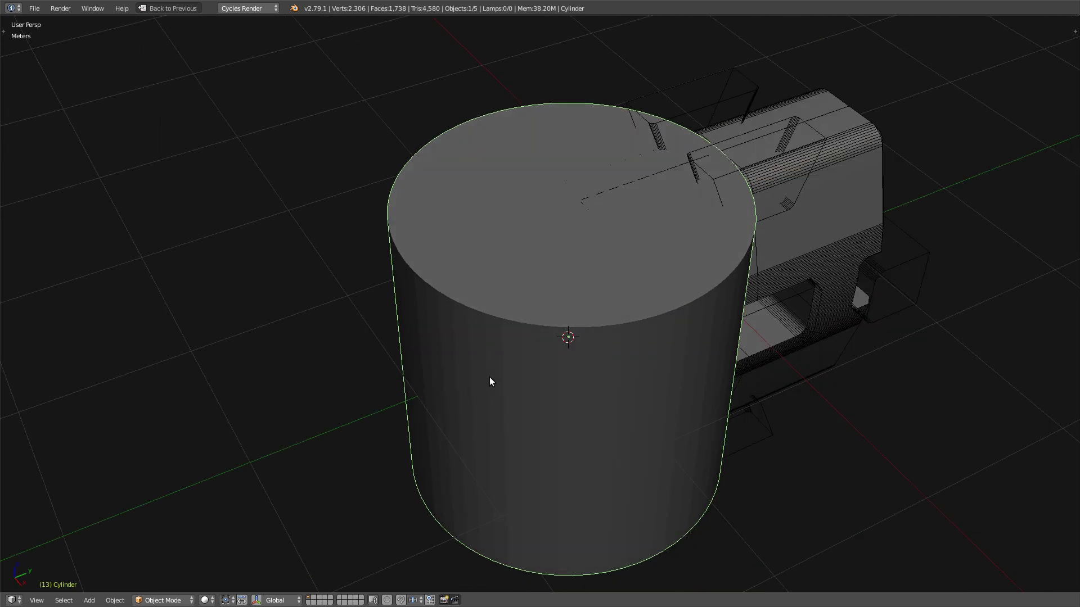
Move the cylinder to the world origin and rotate it 90° about the X axis.
middle_click_drag(812, 425, 844, 418)
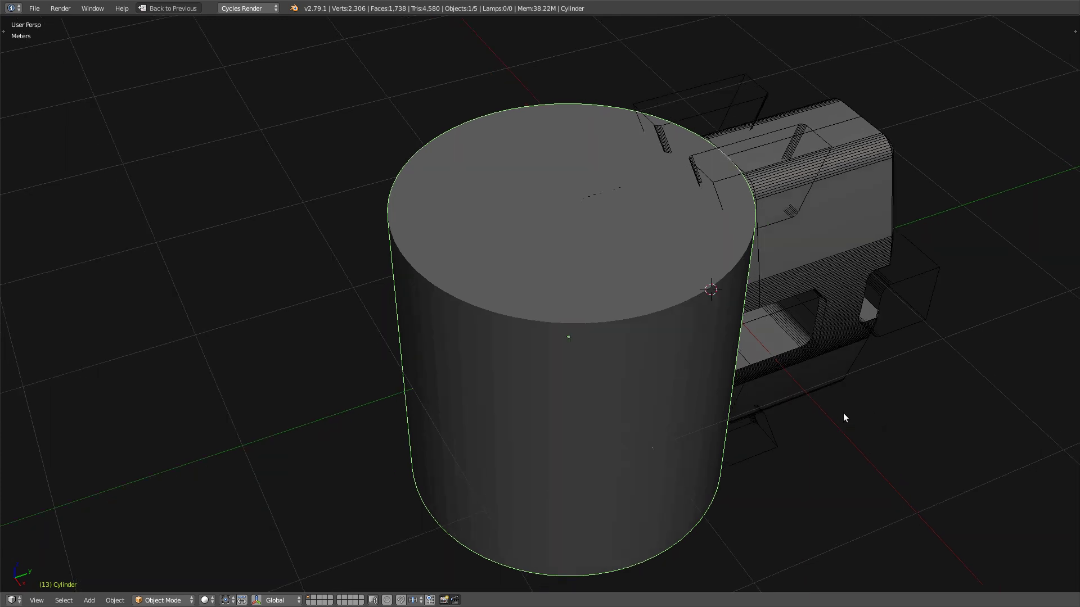
key("alt+g")
middle_click_drag(972, 430, 968, 430)
key("r")
key("shift+x")
type("90")
key("Return")
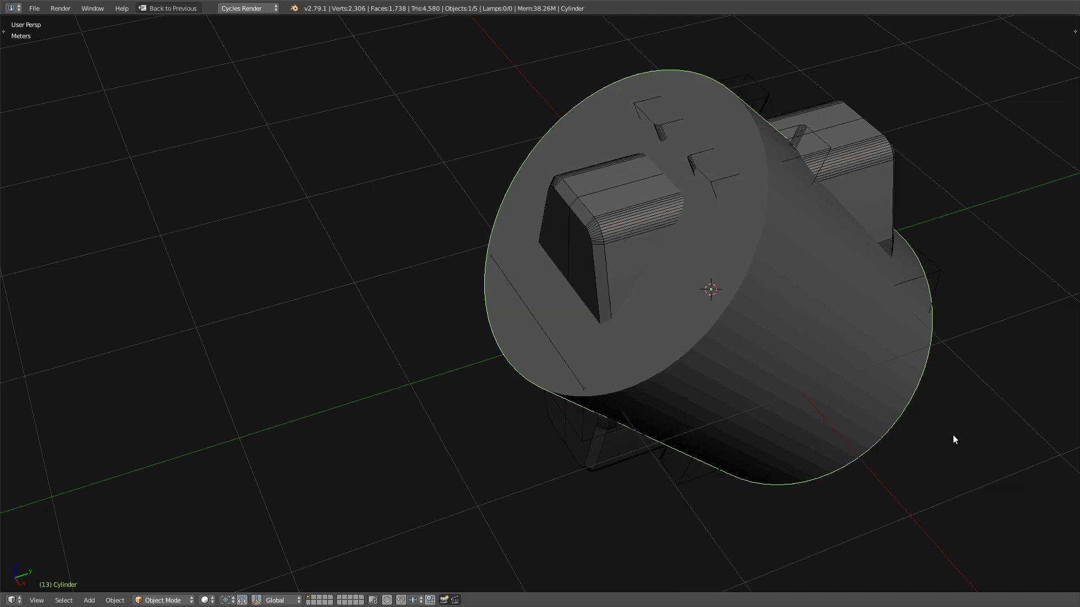
Scale the cylinder down on every axis except global Y to a diameter of about 68 cm.
middle_click_drag(953, 434, 892, 417)
key("s")
key("shift+y")
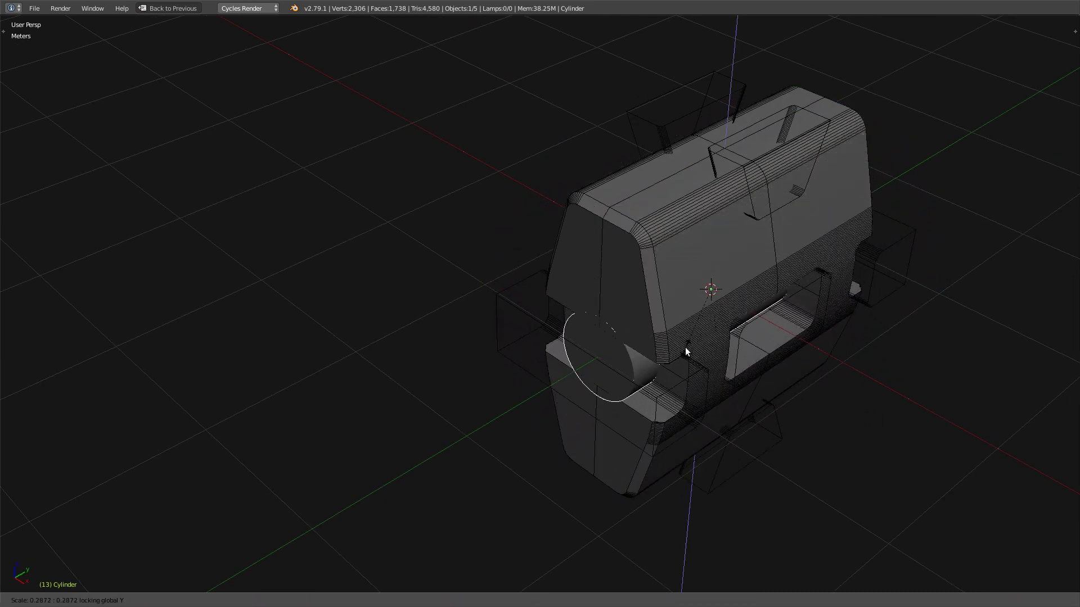
left_click(705, 386)
middle_click_drag(705, 387, 674, 391)
key("s")
key("z")
key("y")
right_click(707, 390)
Scale the cylinder along its local Z axis to about 2.3 m long, through both ends of the body.
key("s")
key("z")
key("z")
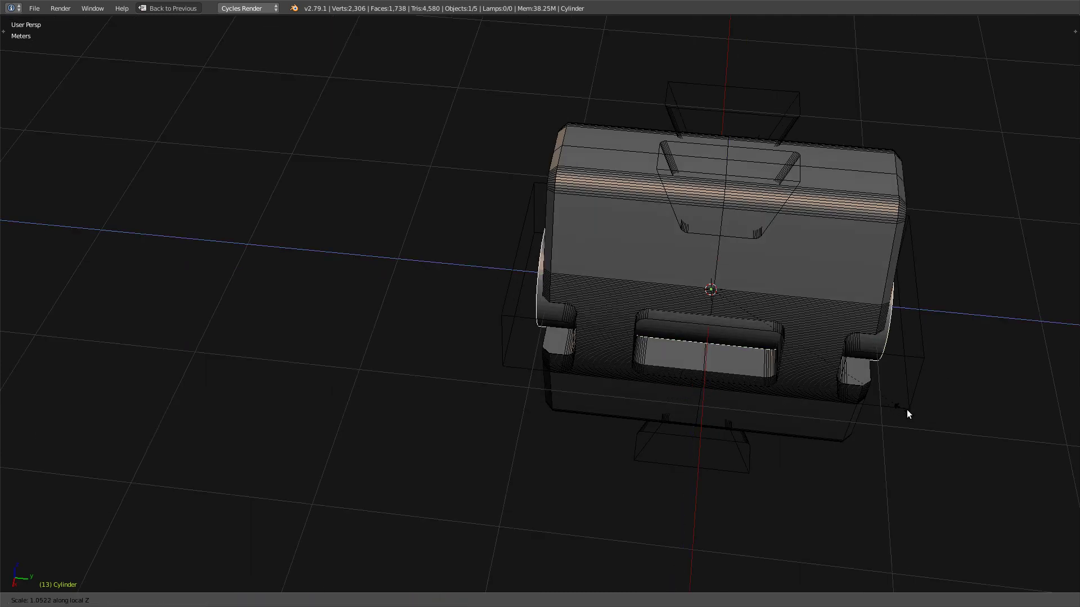
left_click(921, 420)
Cut the cylinder out of the body with a Boolean difference and inspect the bore with the wireframe overlay hidden.
mouse_move(665, 383)
middle_mouse_down()
mouse_move(647, 313)
mouse_move(751, 323)
mouse_move(738, 306)
mouse_move(751, 339)
mouse_move(845, 336)
mouse_move(903, 358)
mouse_move(849, 367)
mouse_move(639, 331)
mouse_move(493, 327)
mouse_move(663, 370)
middle_mouse_up()
right_click(647, 277, "shift")
key("alt+shift+z")
middle_click_drag(558, 351, 642, 251)
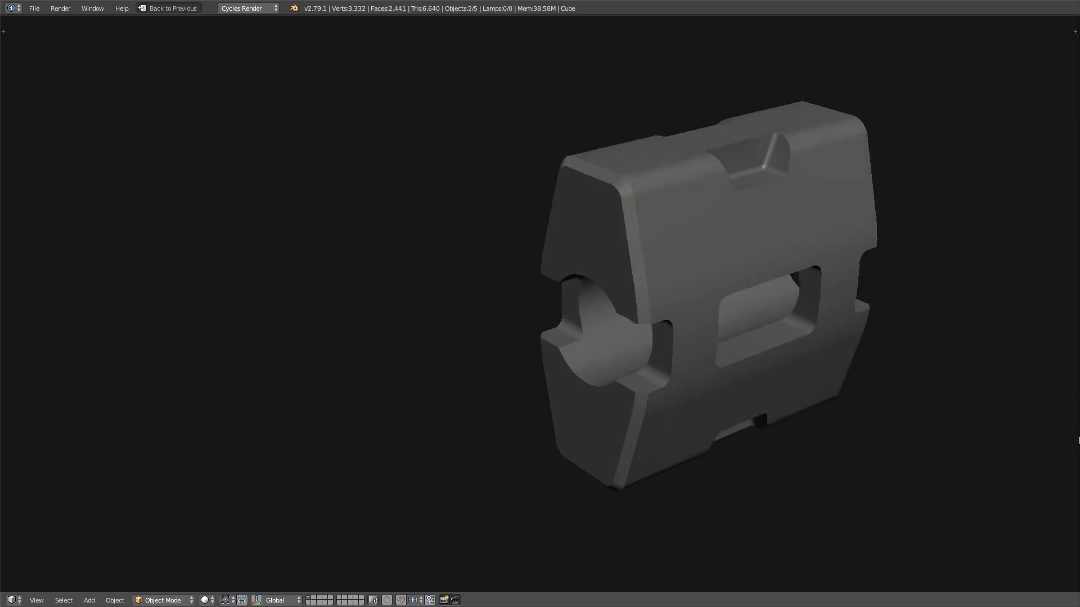
key("alt+shift+z")
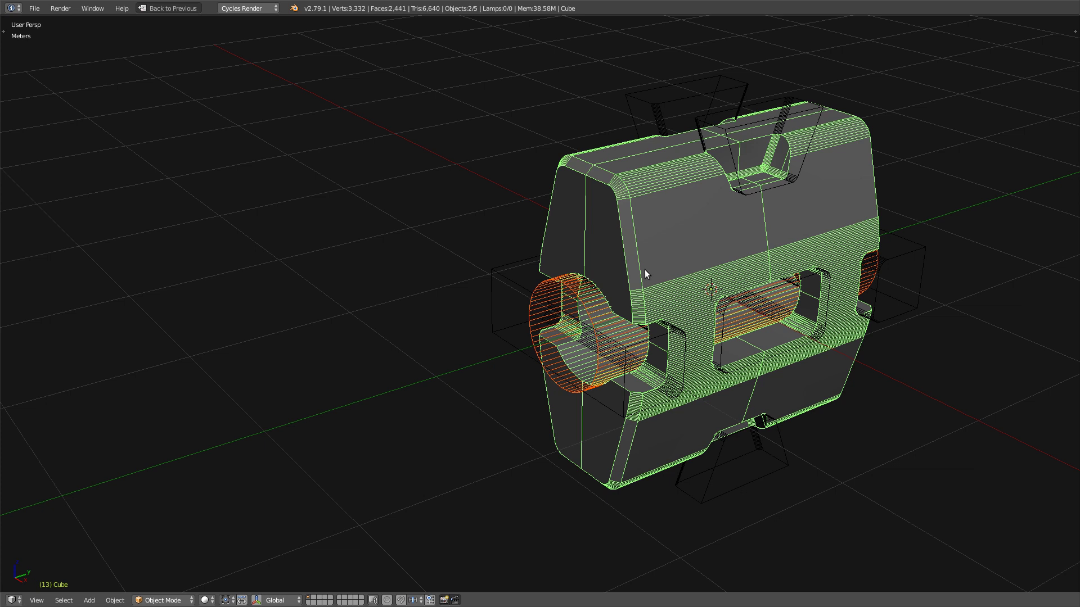
Select the cylinder cutter in the body's bore and apply its Bool Tool brush, along with the remaining cutters, to the body.
middle_click_drag(631, 303, 570, 352)
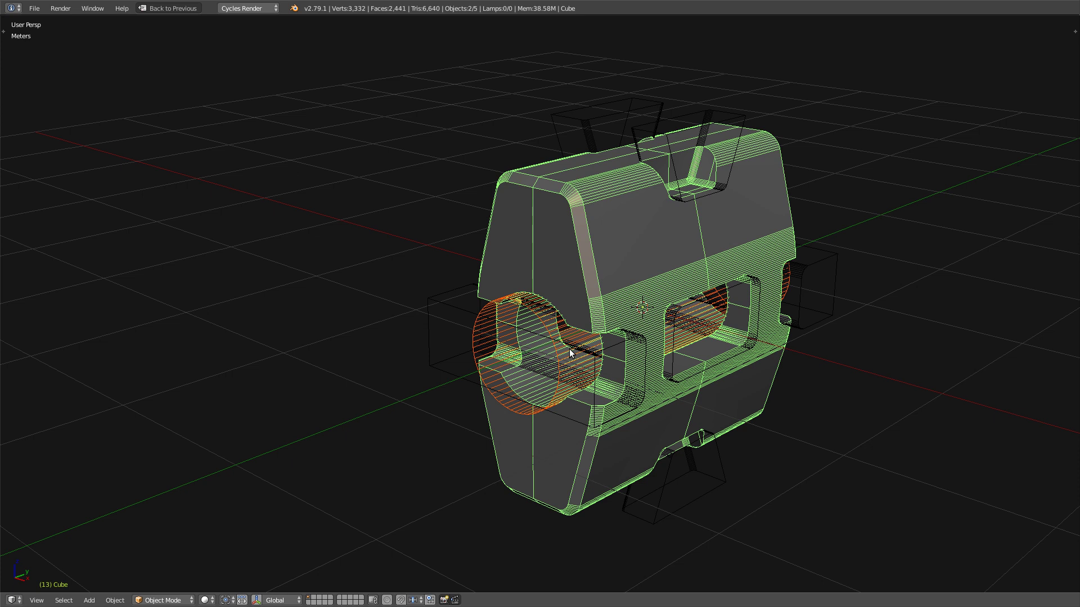
right_click(568, 353)
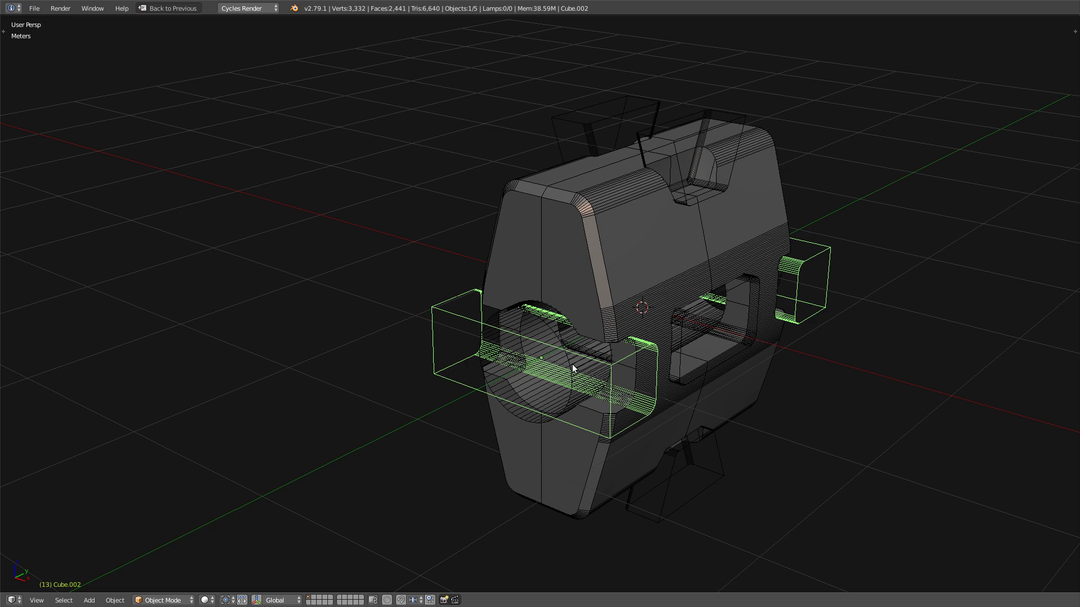
right_click(571, 367)
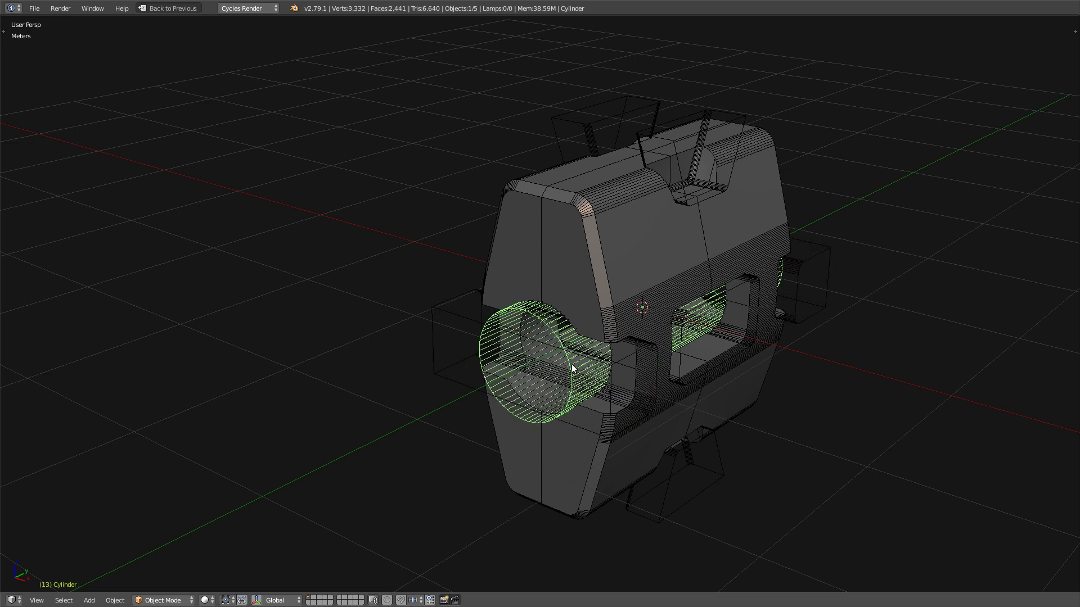
middle_click_drag(572, 367, 542, 333)
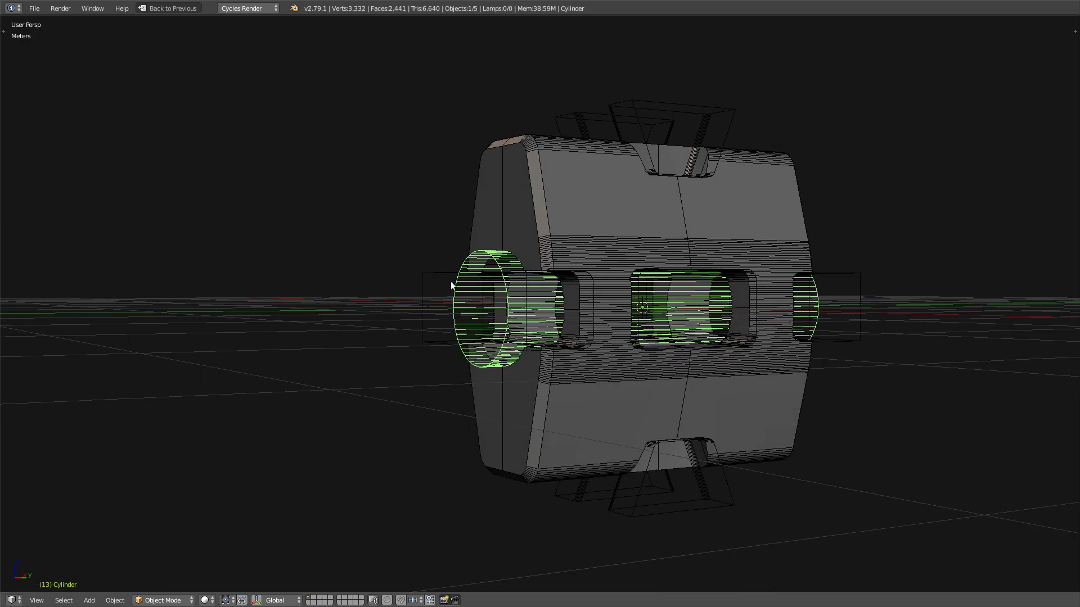
mouse_move(482, 201)
middle_mouse_down()
mouse_move(494, 259)
mouse_move(601, 264)
mouse_move(609, 274)
middle_mouse_up()
key("t")
key("n")
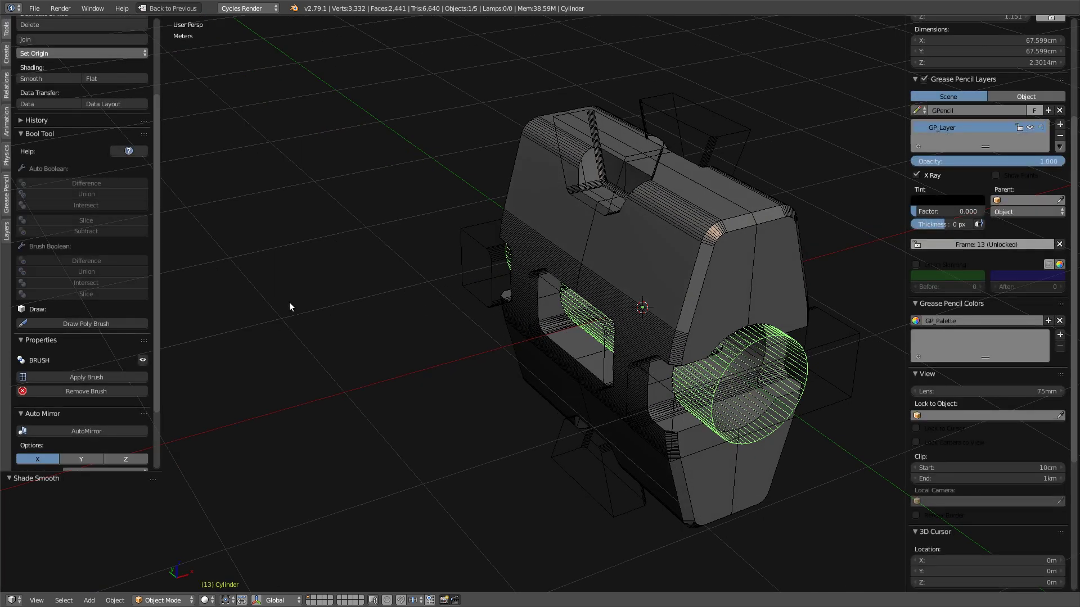
left_click(62, 374)
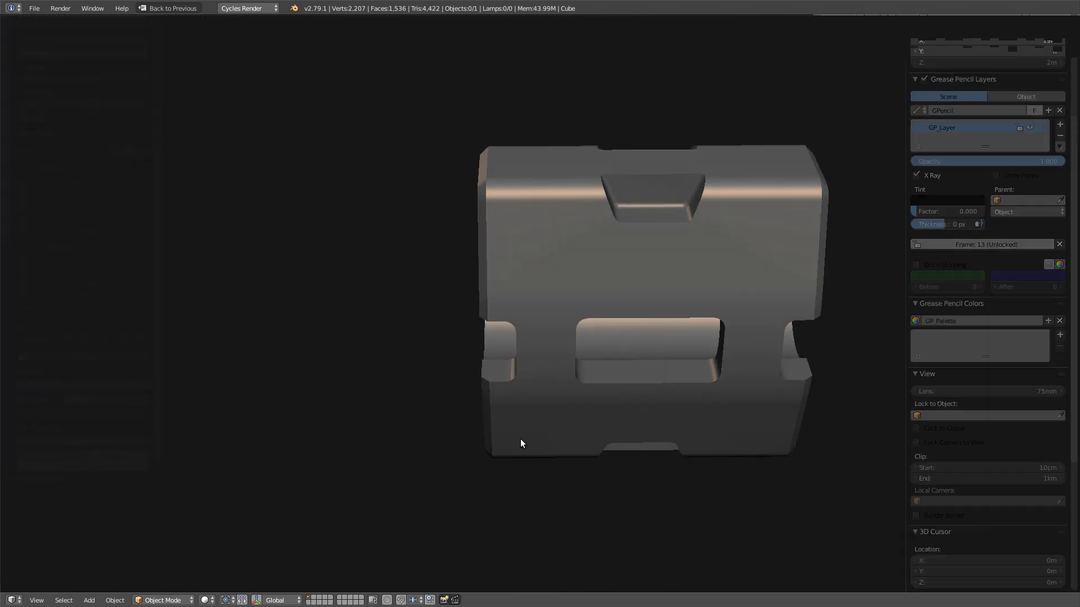
Enter Edit Mode on the body and examine the mesh around the bore and end slots from several sides.
key("n")
middle_click_drag(521, 444, 751, 433)
key("Tab")
middle_click_drag(828, 411, 622, 257)
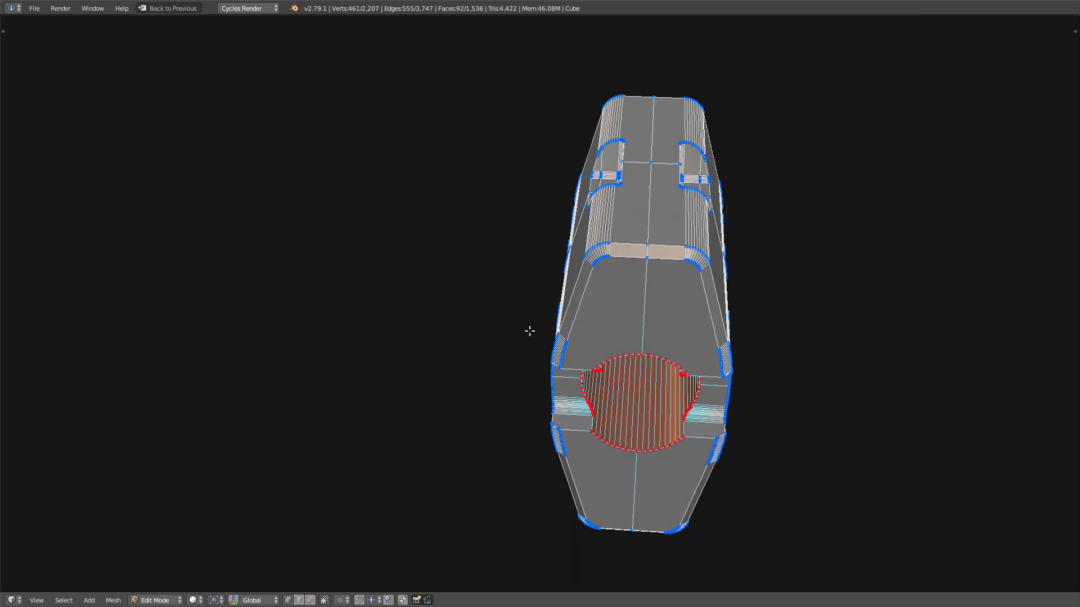
middle_click_drag(530, 330, 609, 302)
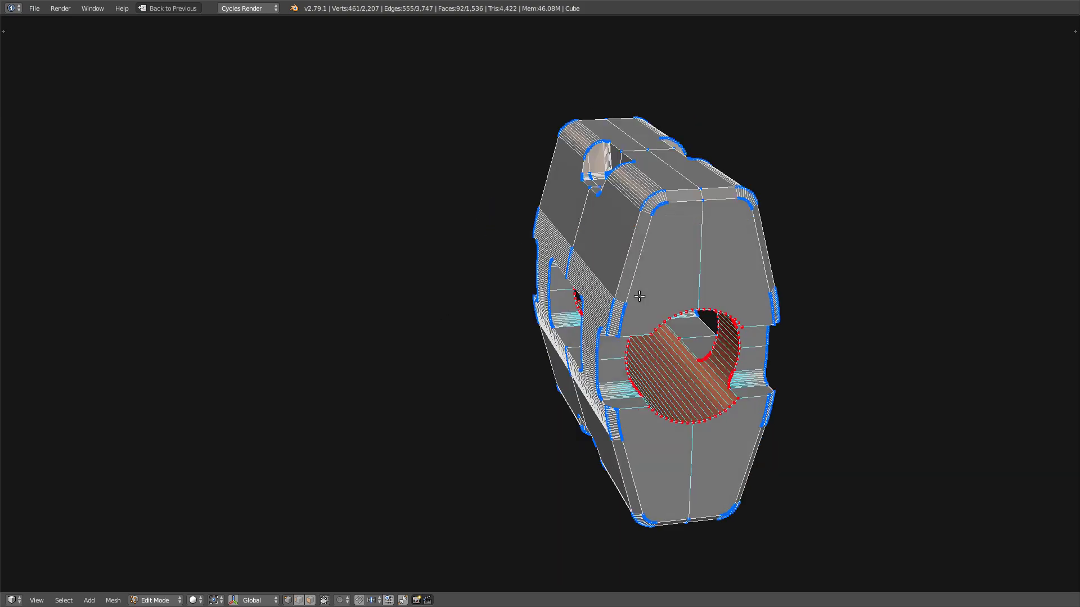